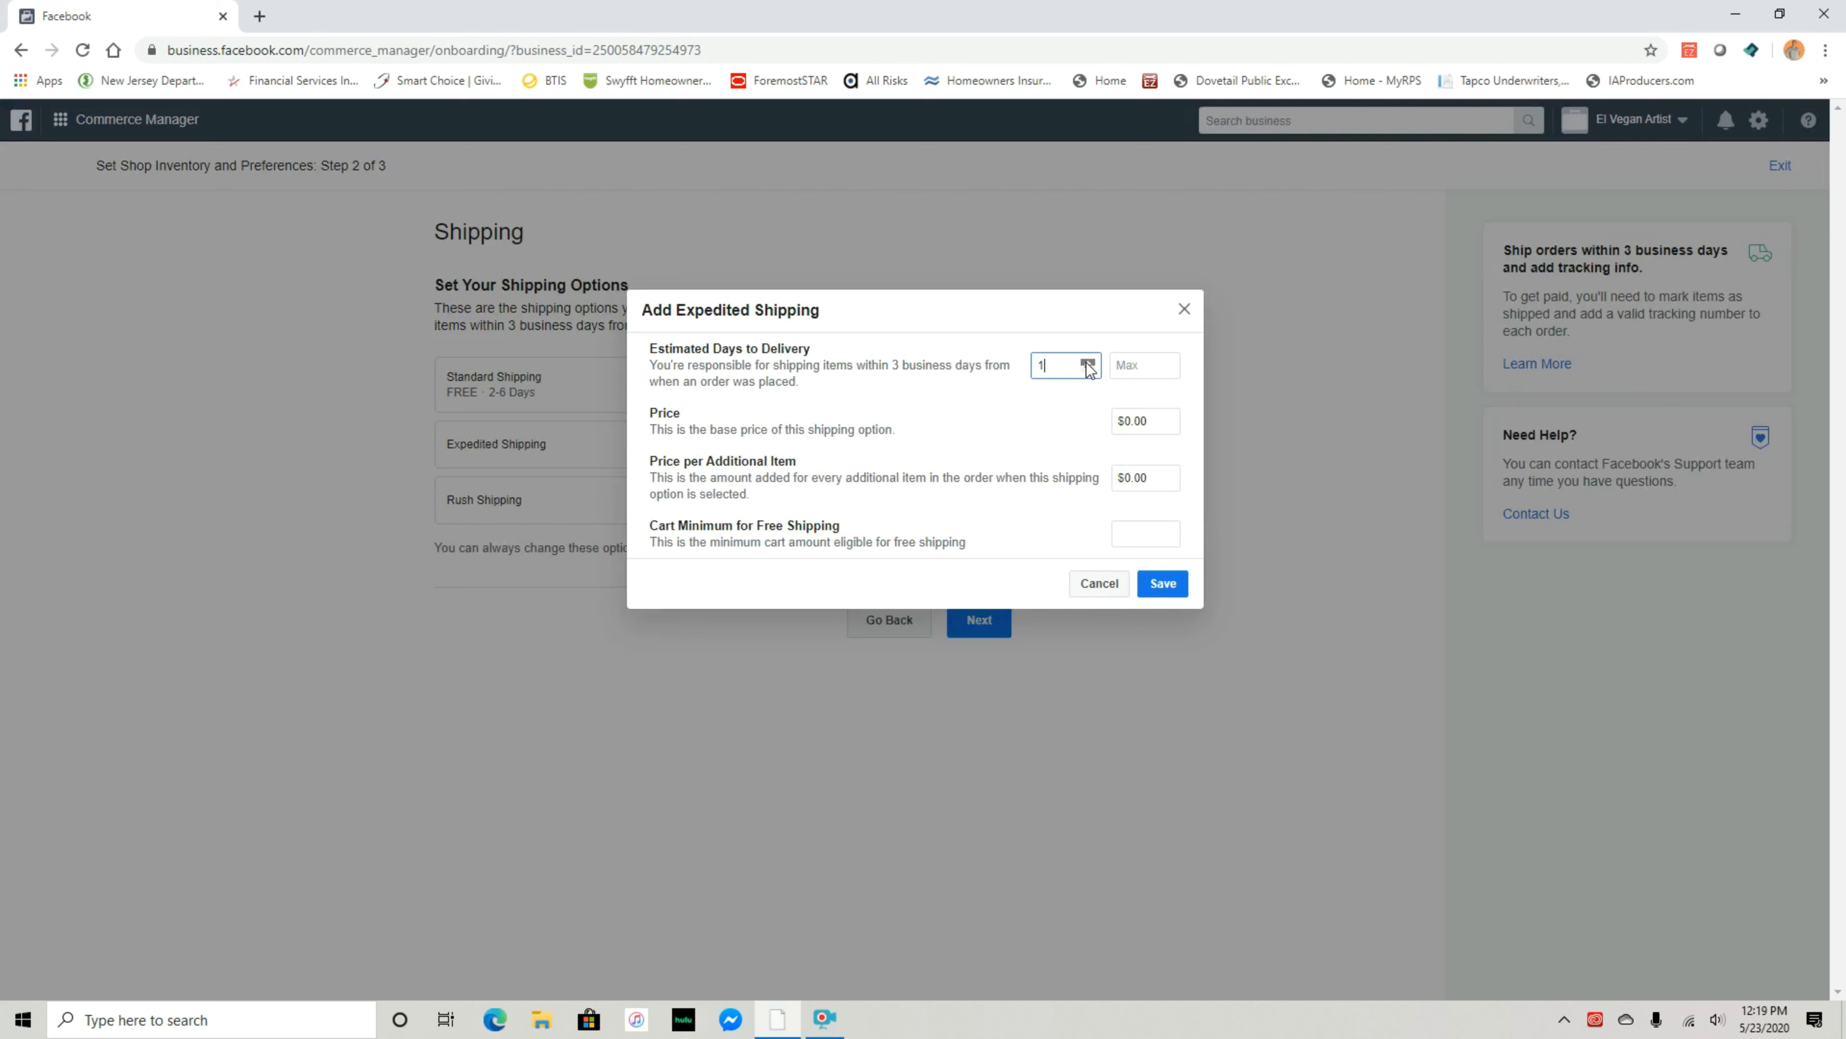
{"action": "left_click", "coordinate": [1089, 363]}
Set Expedited Shipping's estimated delivery to 2–5 days
{"action": "left_click", "coordinate": [1167, 364]}
{"action": "left_click", "coordinate": [1166, 362]}
{"action": "left_click", "coordinate": [1166, 362]}
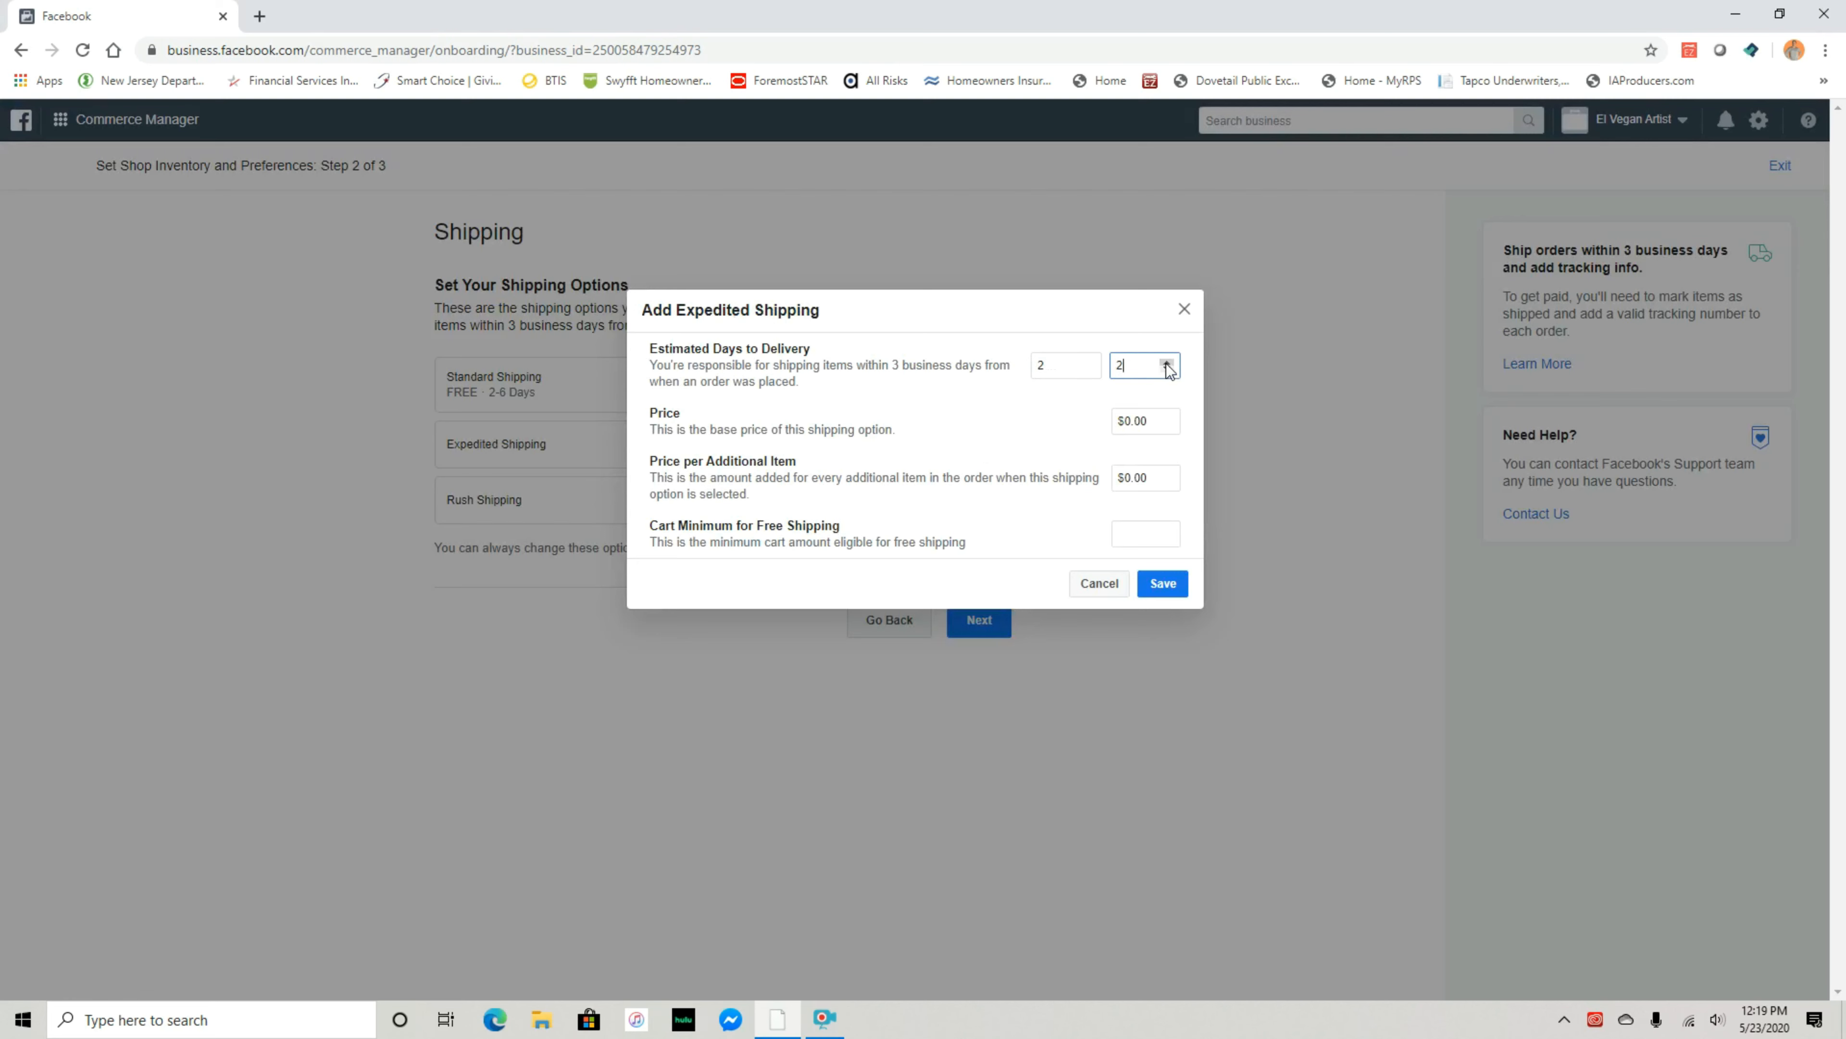
{"action": "left_click", "coordinate": [1166, 362]}
{"action": "left_click", "coordinate": [1166, 362]}
Change the free-shipping cart minimum from $10.00 to 5 and save Expedited Shipping
{"action": "left_click", "coordinate": [1146, 530]}
{"action": "type", "text": "1"}
{"action": "type", "text": "0"}
{"action": "left_click", "coordinate": [1063, 532]}
{"action": "left_click_drag", "start_coordinate": [1161, 532], "coordinate": [1106, 538]}
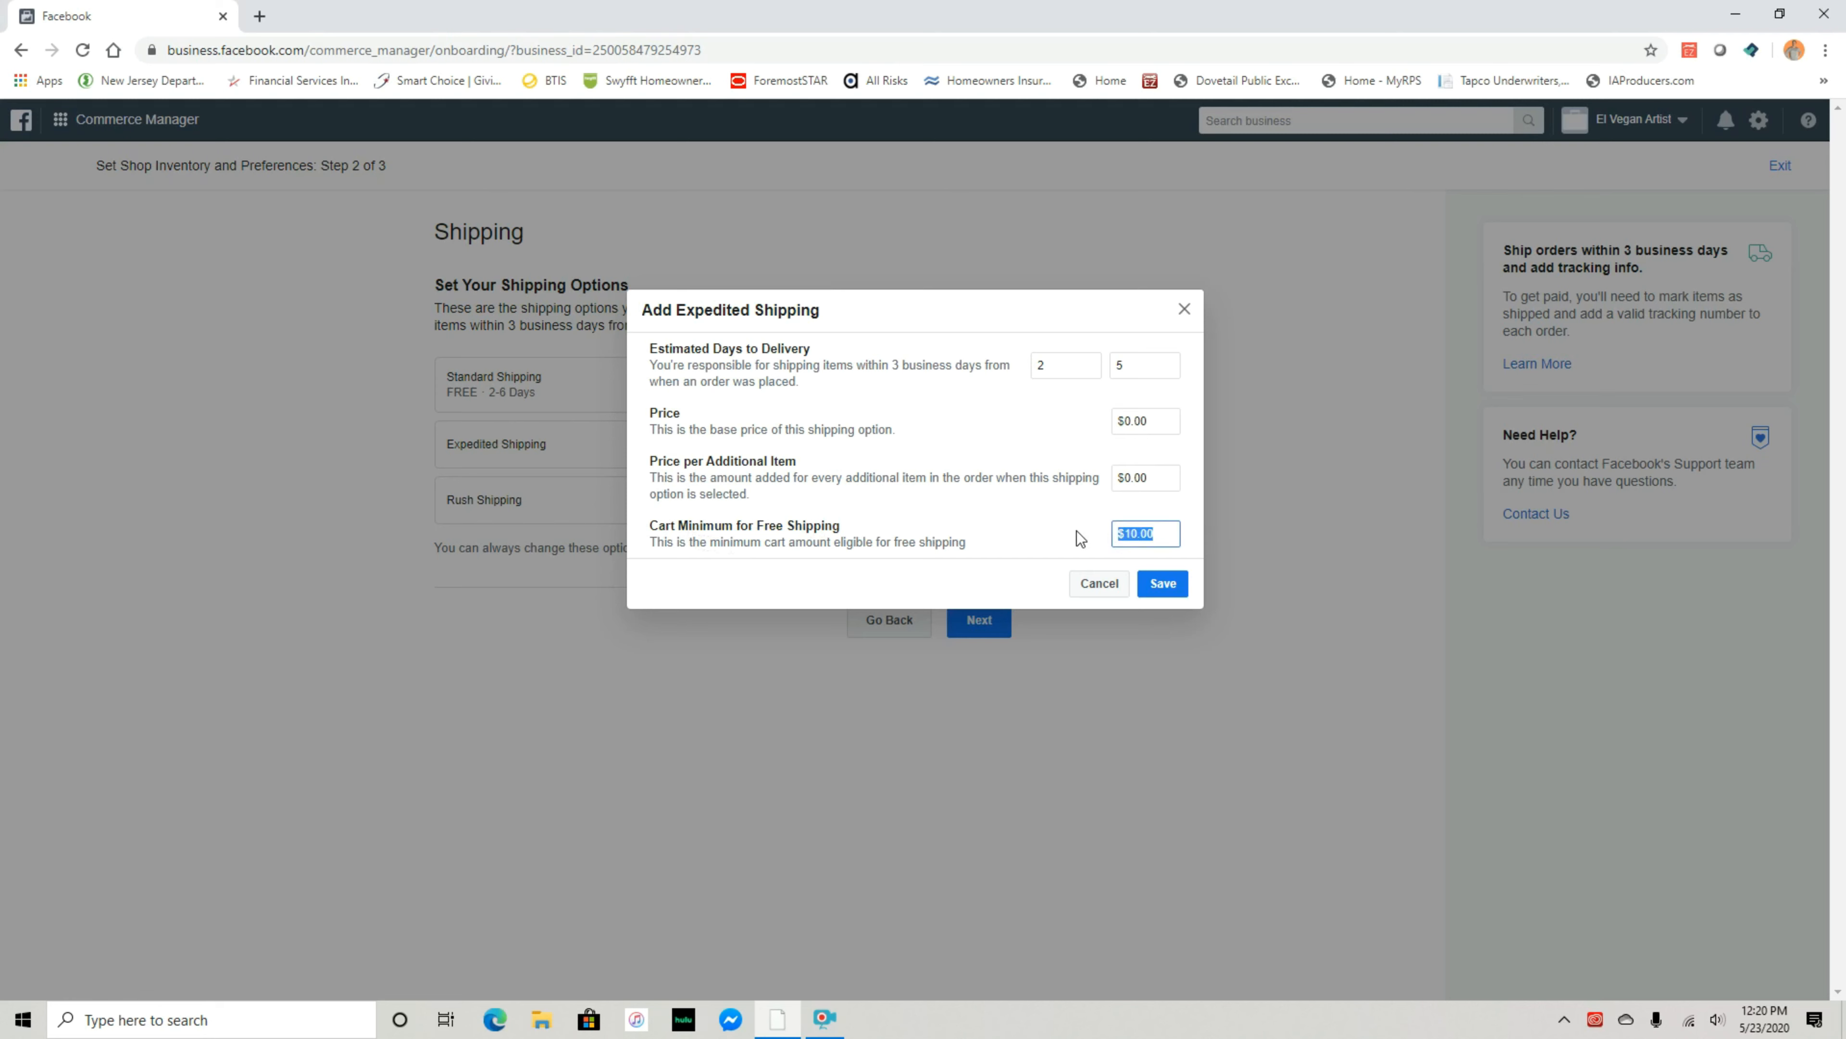
{"action": "type", "text": "5"}
{"action": "left_click", "coordinate": [1163, 583]}
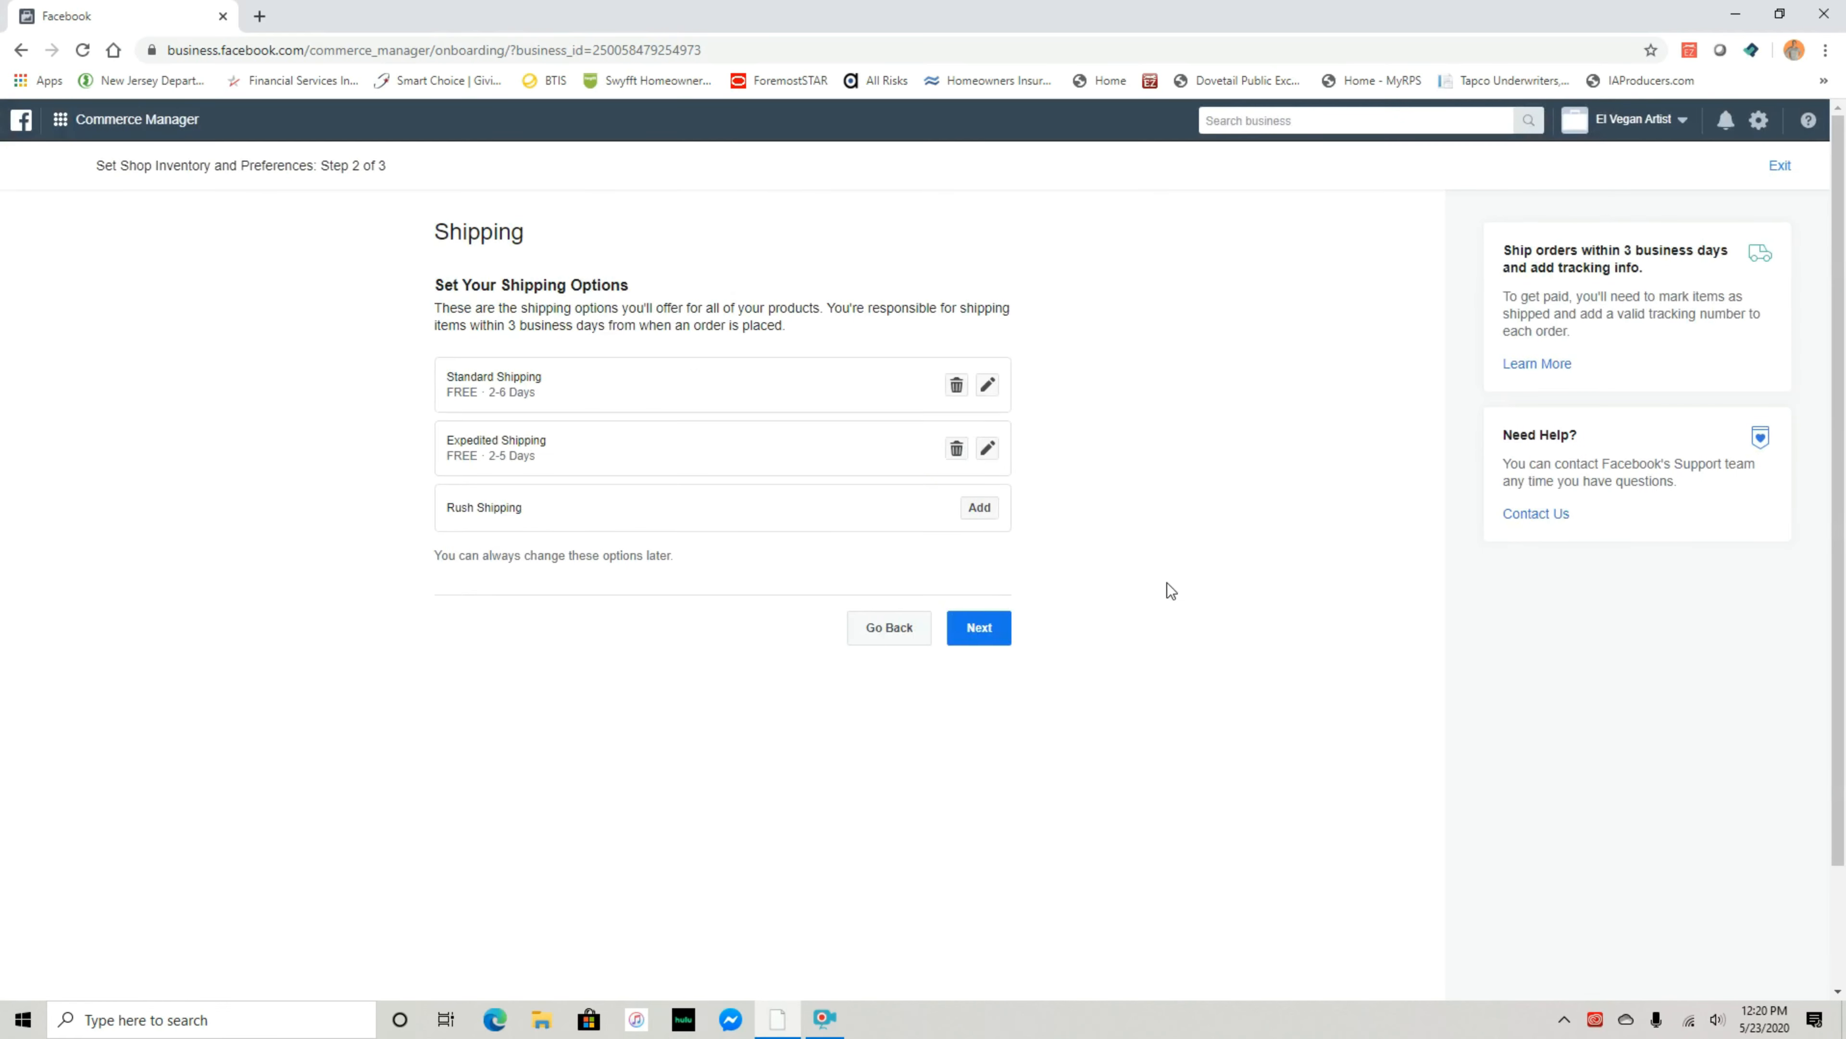
Add Rush Shipping at $0.00 for 1–2 days with cart minimum 1, then continue
{"action": "left_click", "coordinate": [977, 509]}
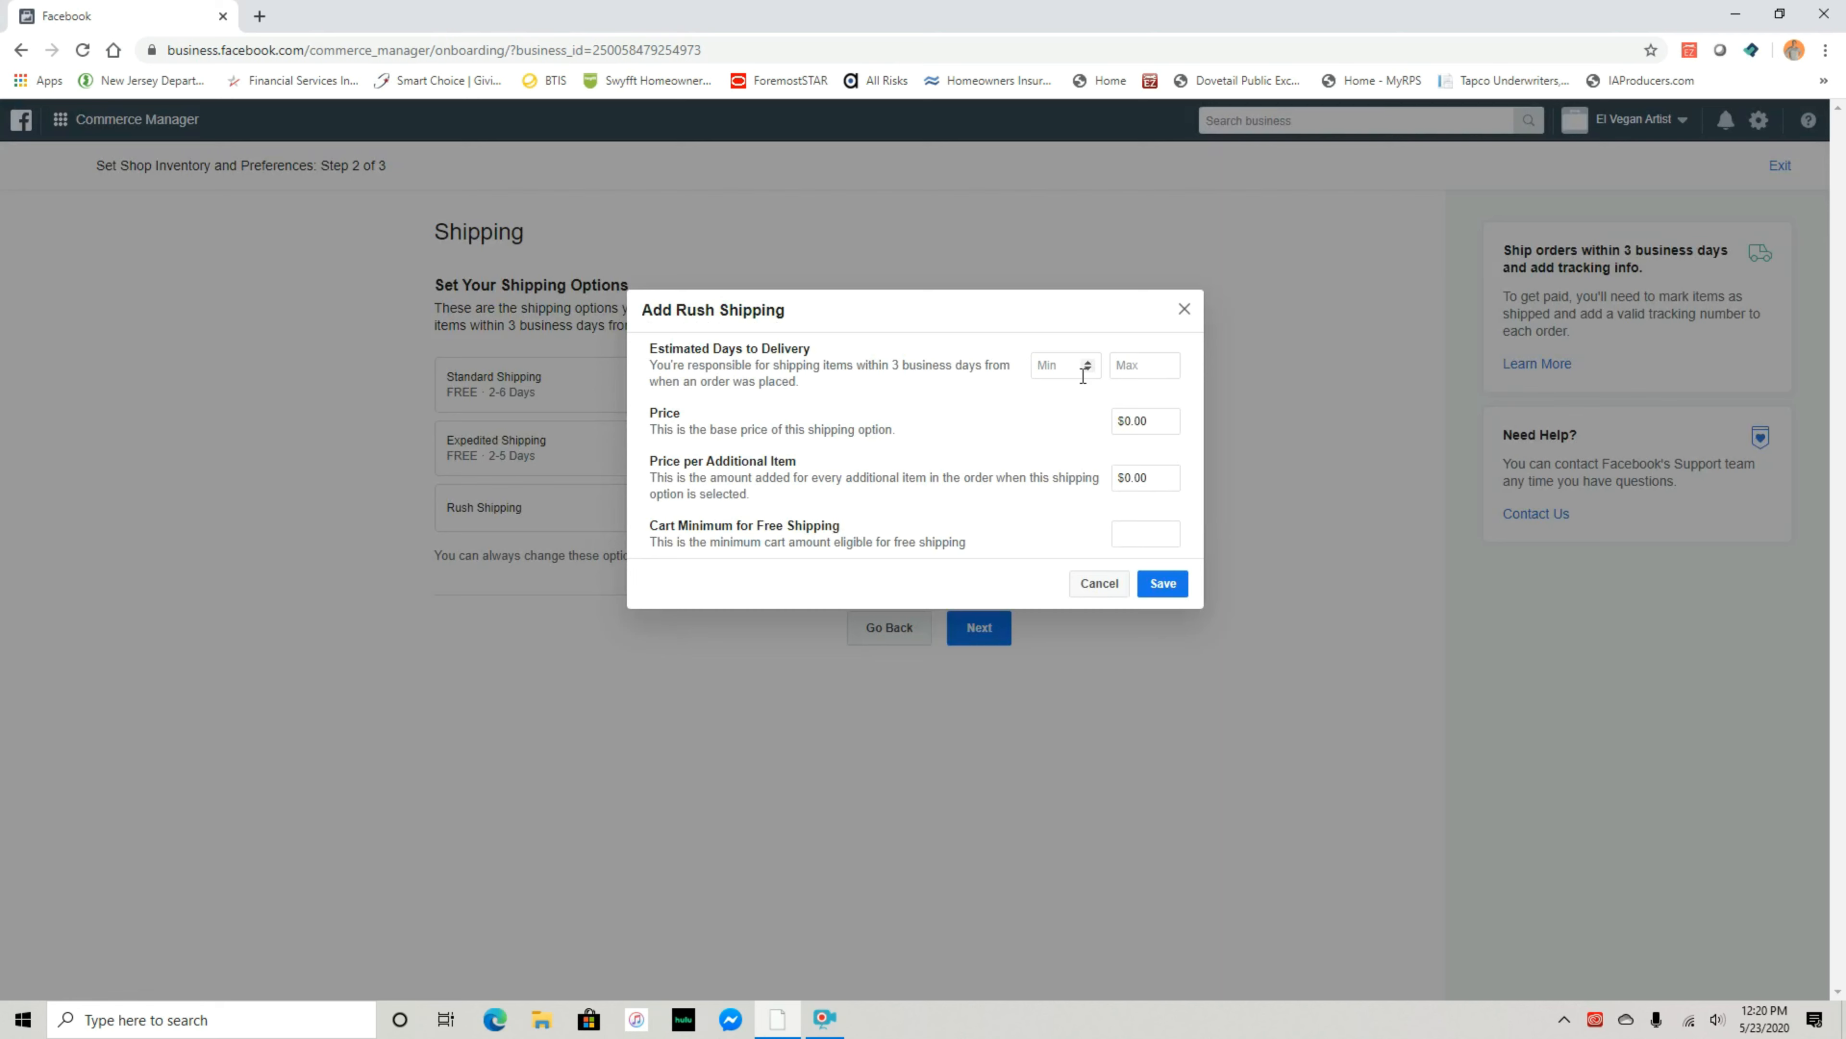
{"action": "left_click", "coordinate": [1088, 362]}
{"action": "left_click", "coordinate": [1166, 363]}
{"action": "left_click", "coordinate": [1167, 421]}
{"action": "left_click", "coordinate": [1073, 418]}
{"action": "type", "text": "1"}
{"action": "left_click", "coordinate": [1163, 583]}
{"action": "left_click", "coordinate": [981, 636]}
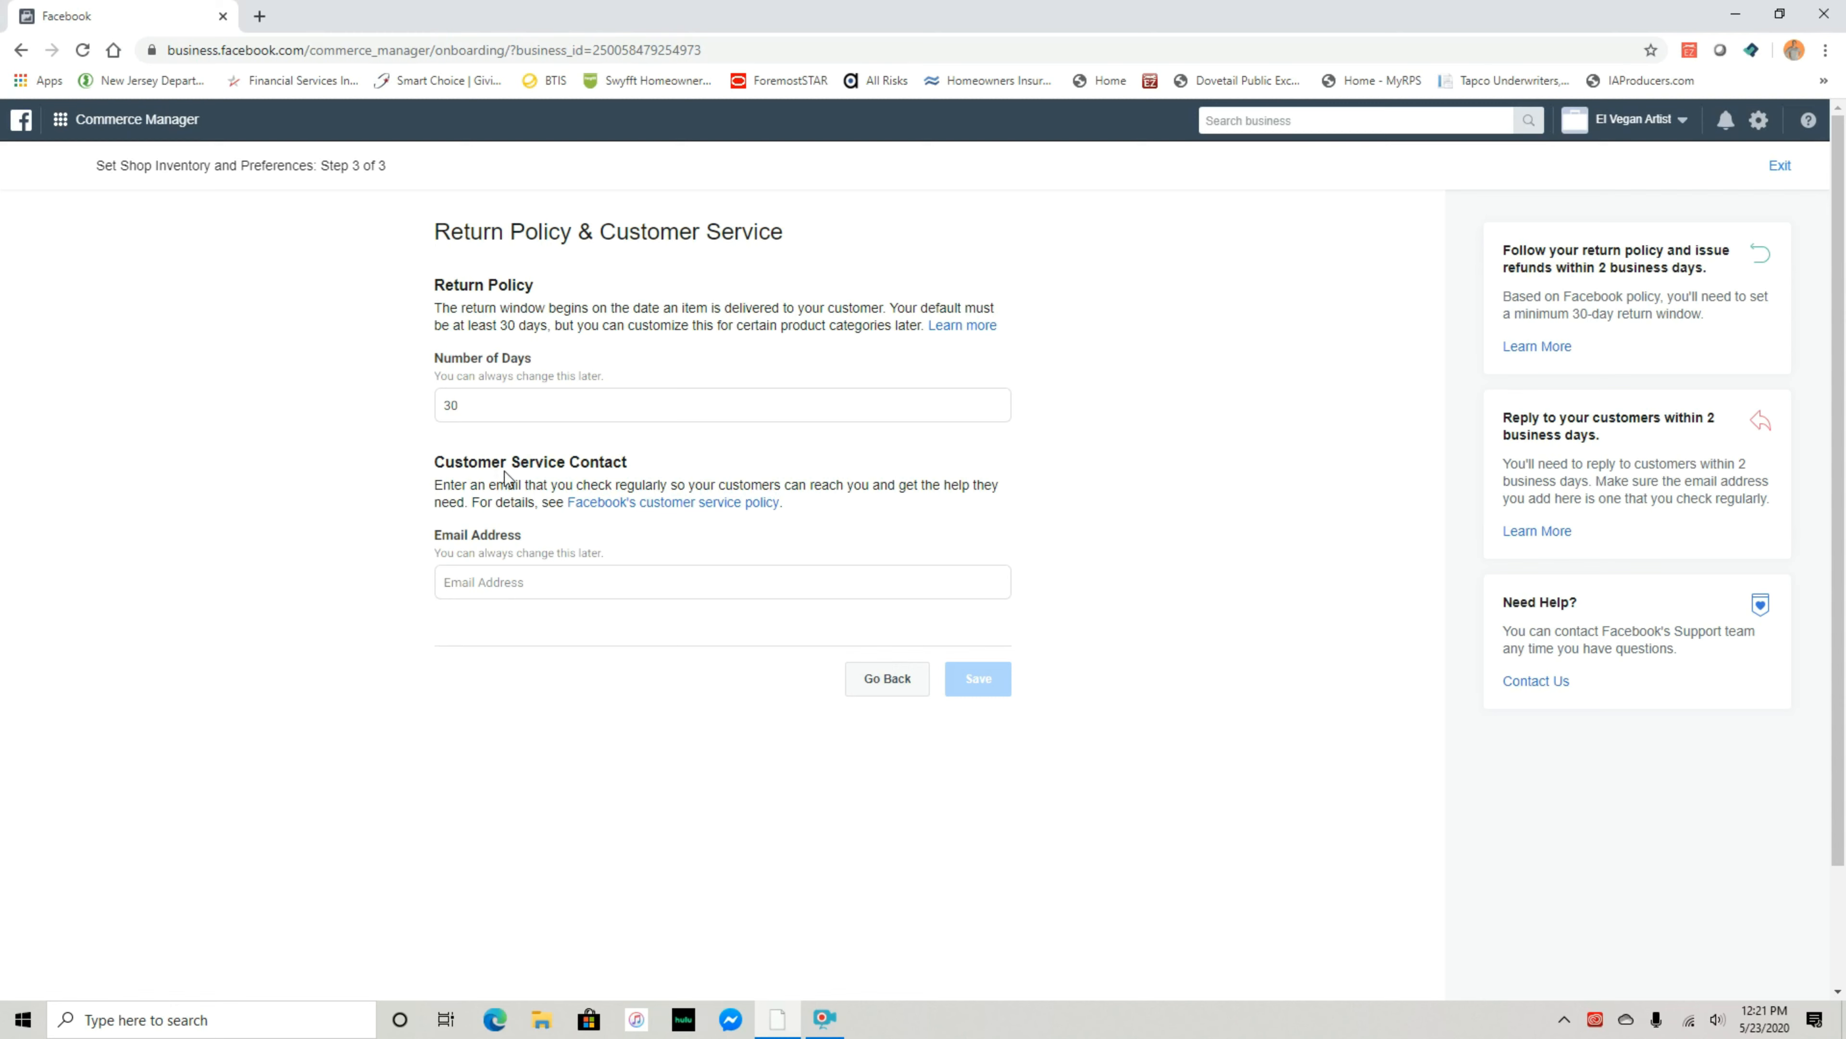
Enter the customer service email, save the 30-day return policy, then start payout setup
{"action": "left_click", "coordinate": [505, 584]}
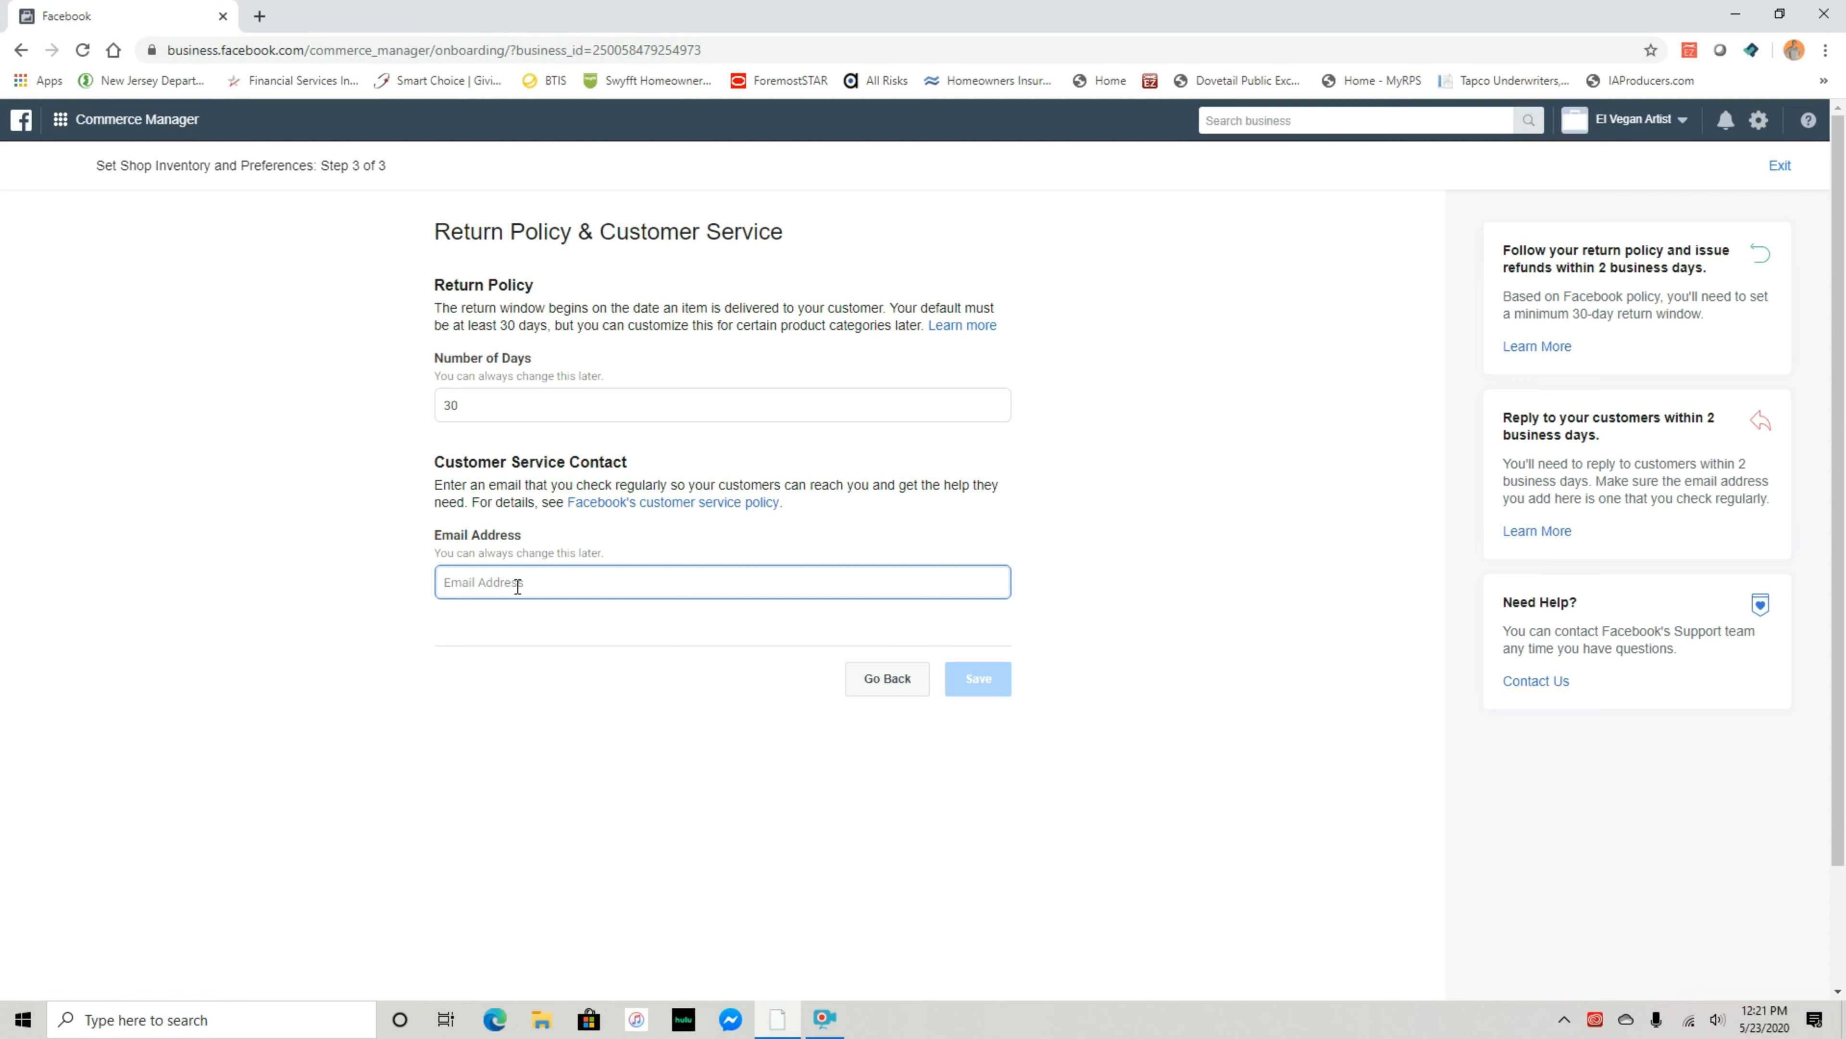
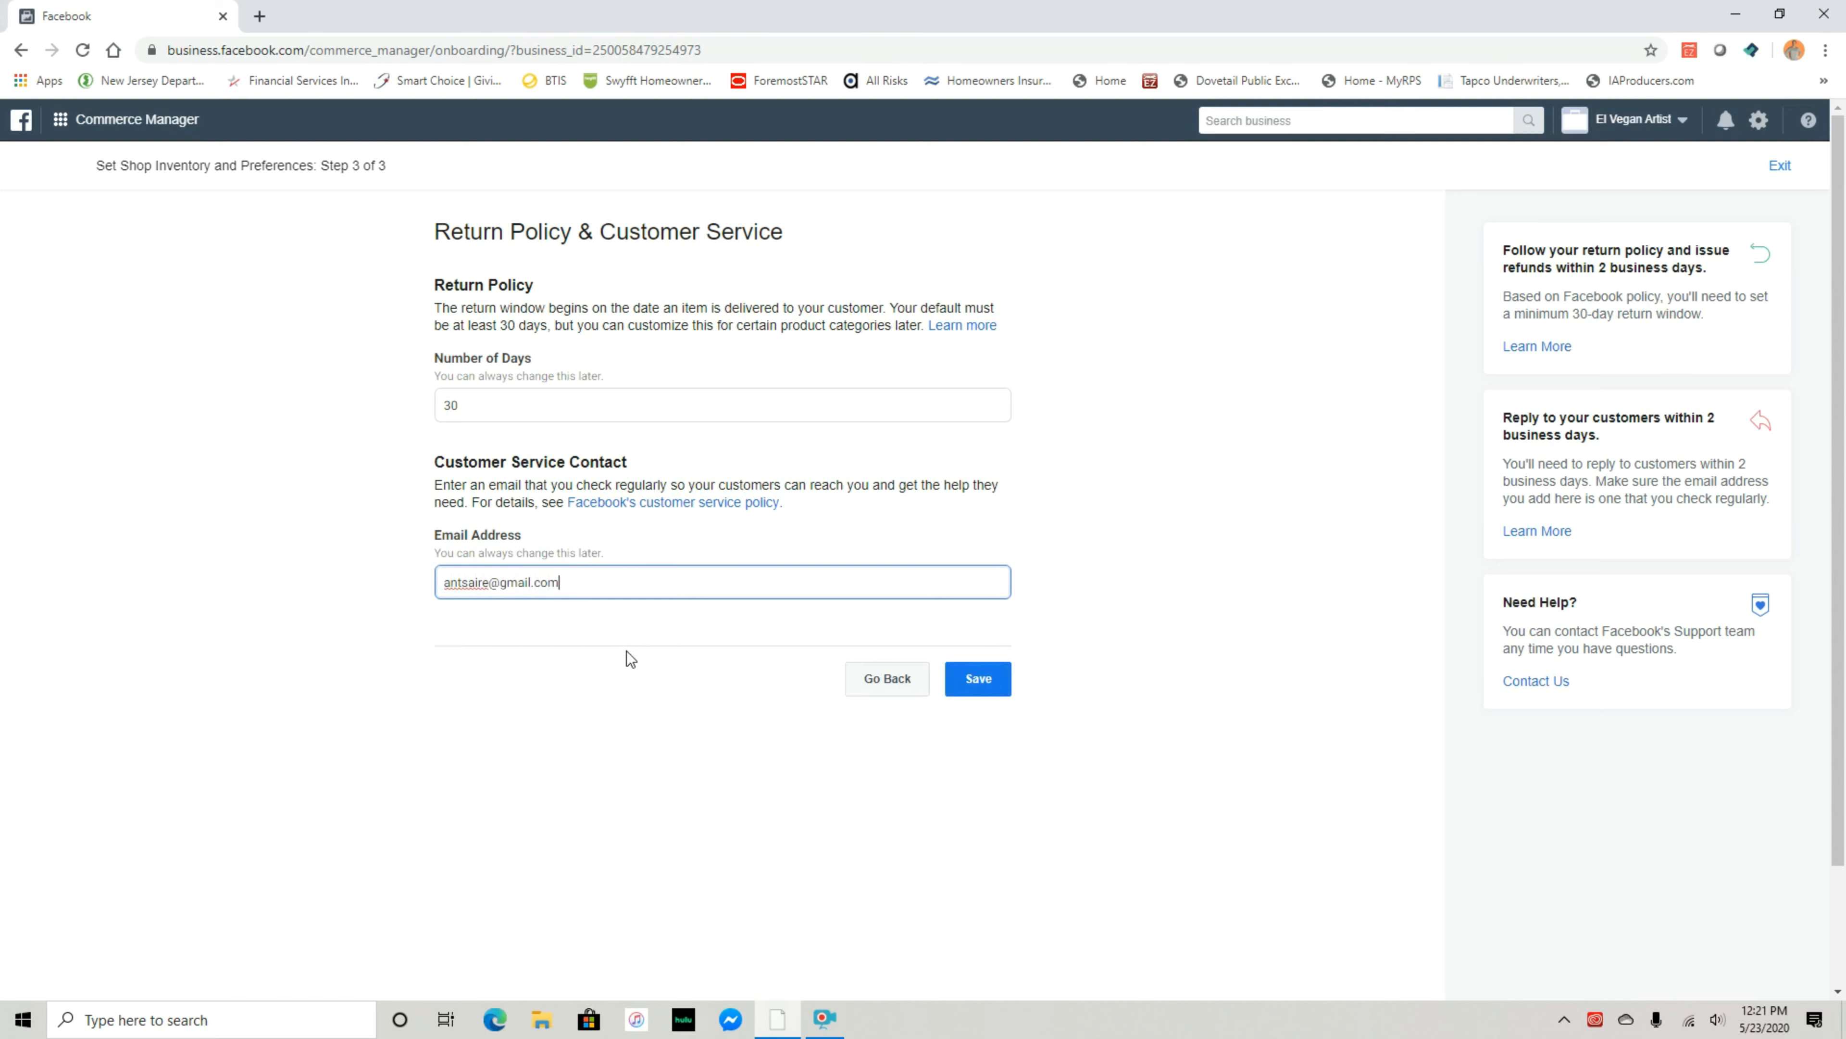
{"action": "left_click", "coordinate": [976, 679]}
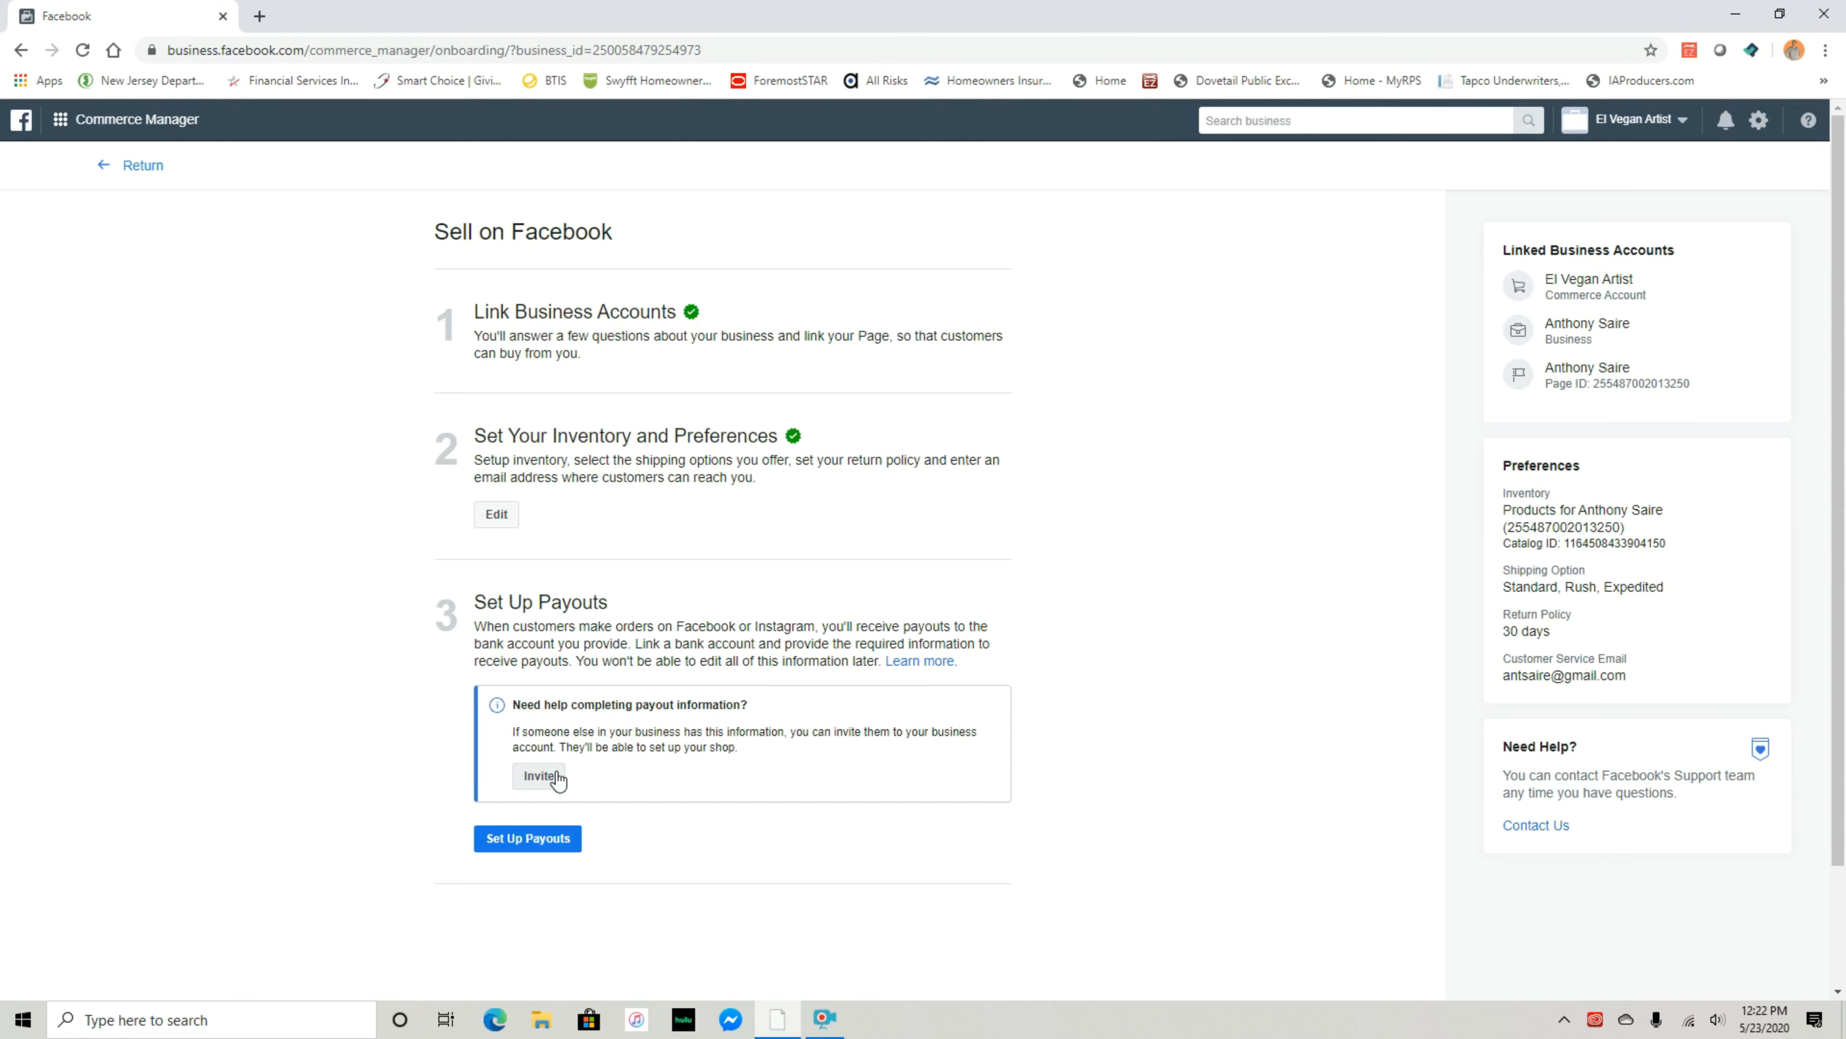
{"action": "left_click", "coordinate": [541, 840]}
Autofill the business street address and set the state to New Jersey
{"action": "left_click", "coordinate": [532, 390]}
{"action": "left_click", "coordinate": [508, 702]}
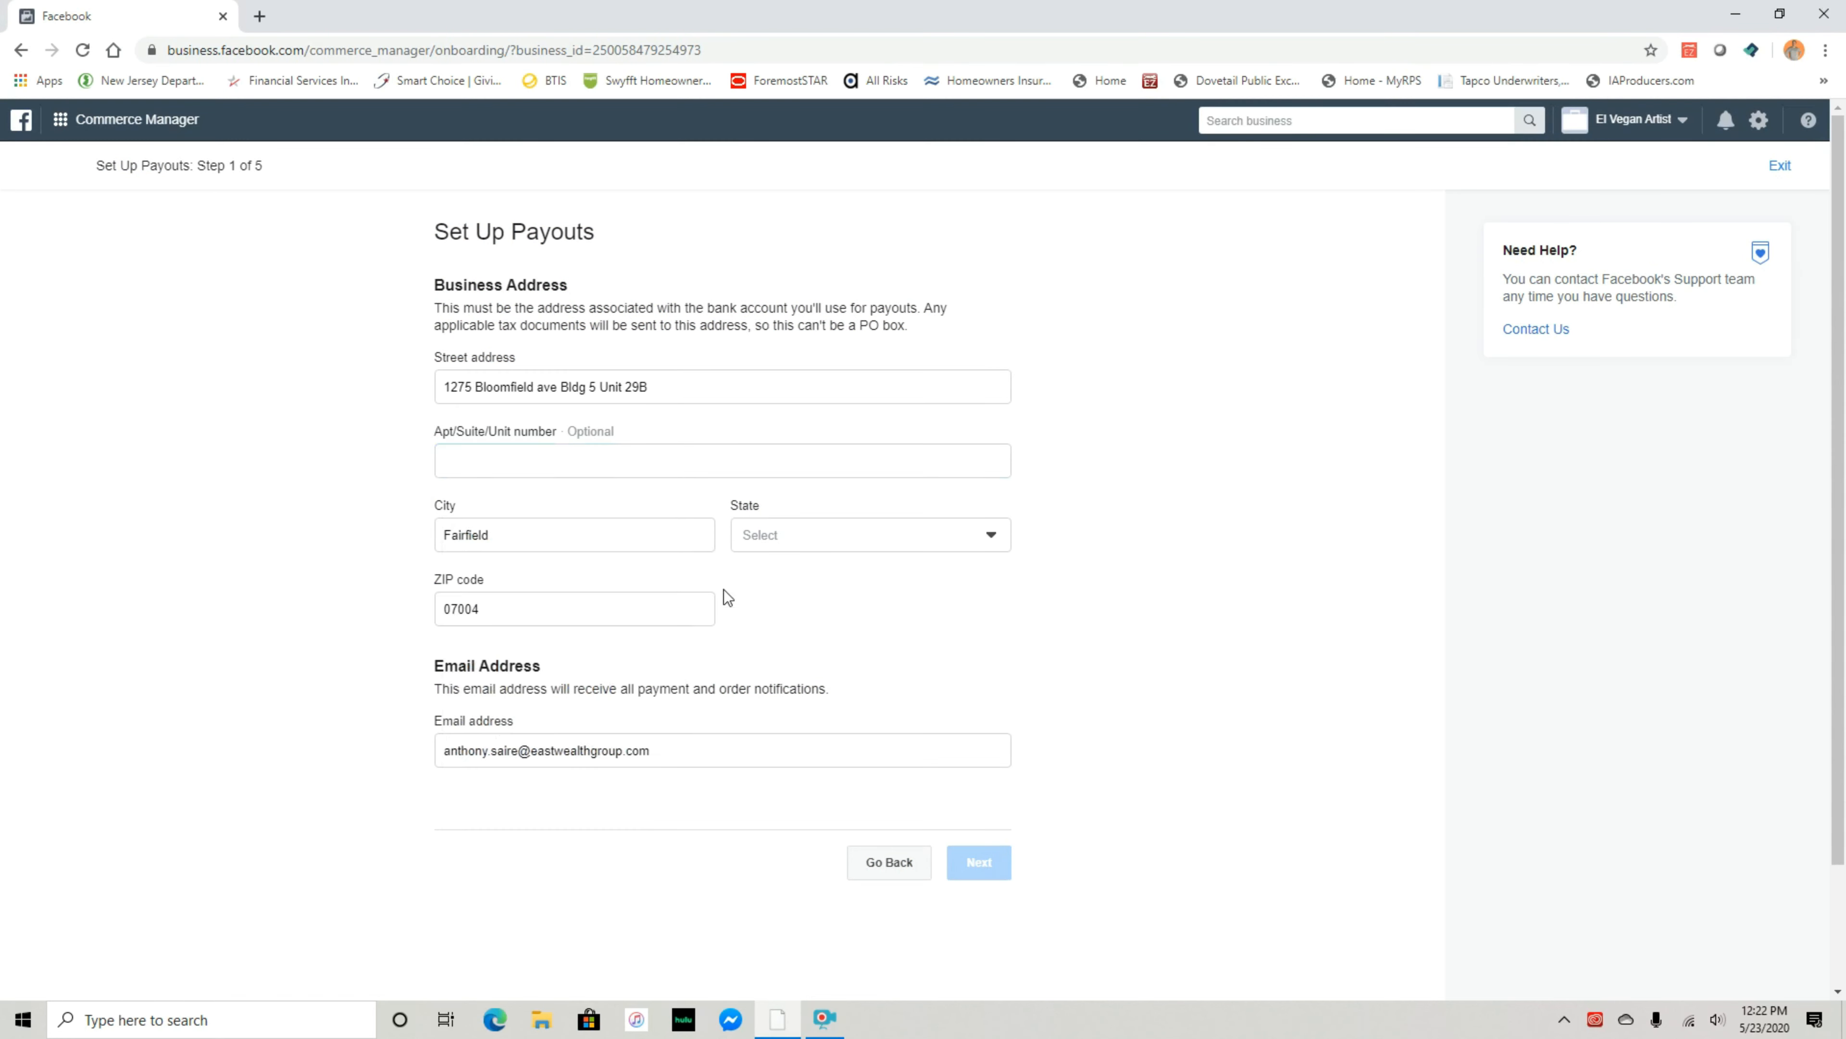
{"action": "left_click", "coordinate": [832, 538]}
{"action": "scroll", "coordinate": [864, 698], "scroll_direction": "down", "scroll_amount": 10}
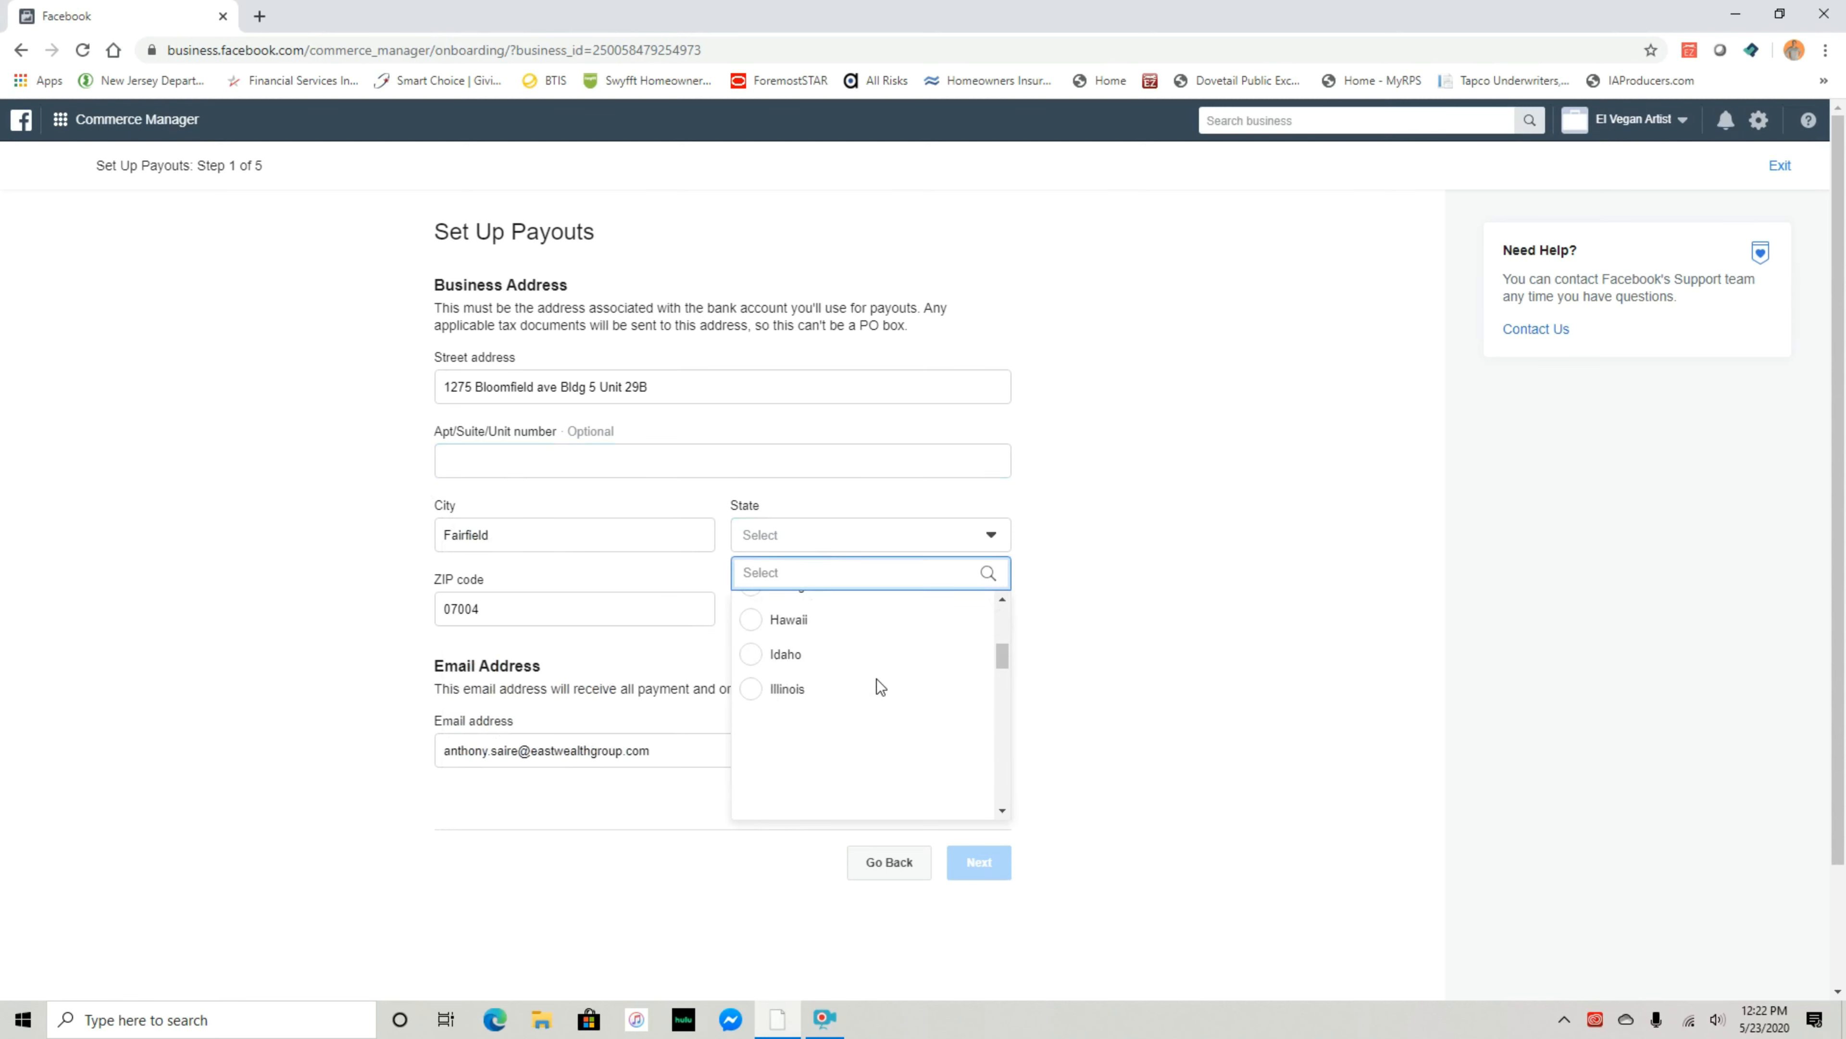
{"action": "scroll", "coordinate": [839, 730], "scroll_direction": "down", "scroll_amount": 3}
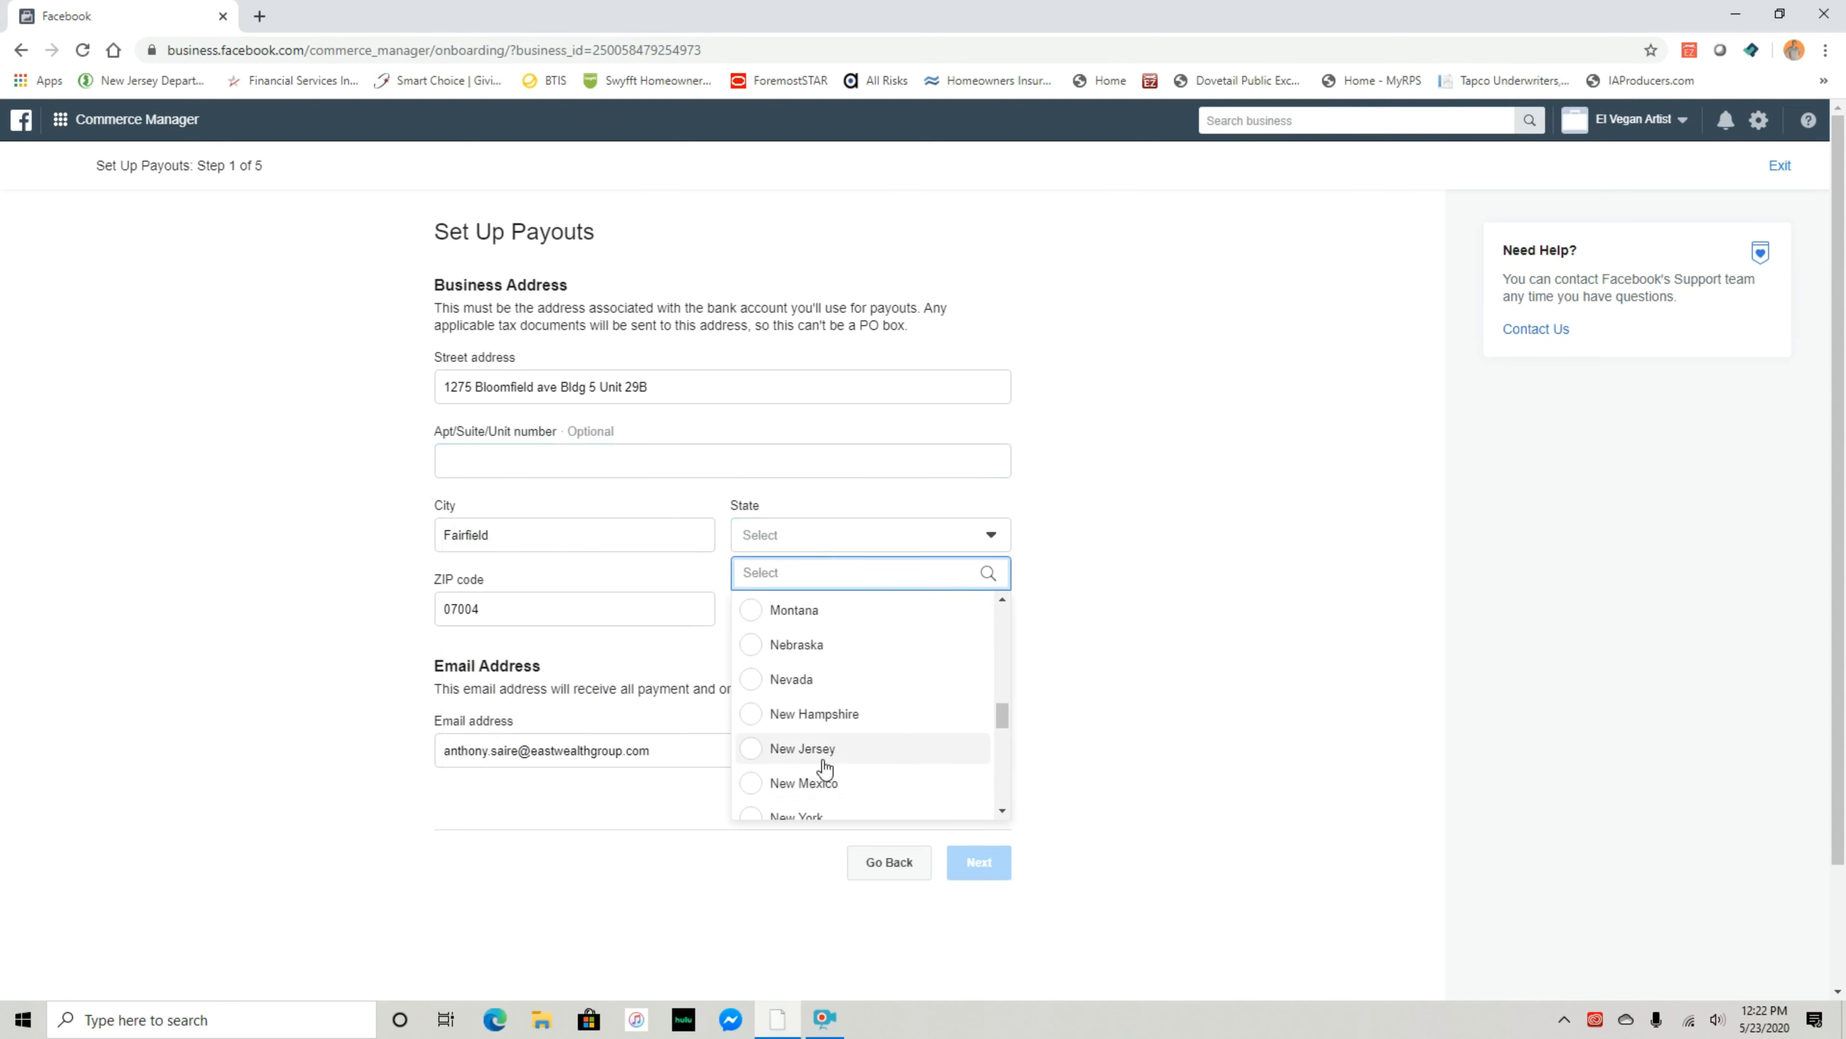
{"action": "left_click", "coordinate": [824, 753]}
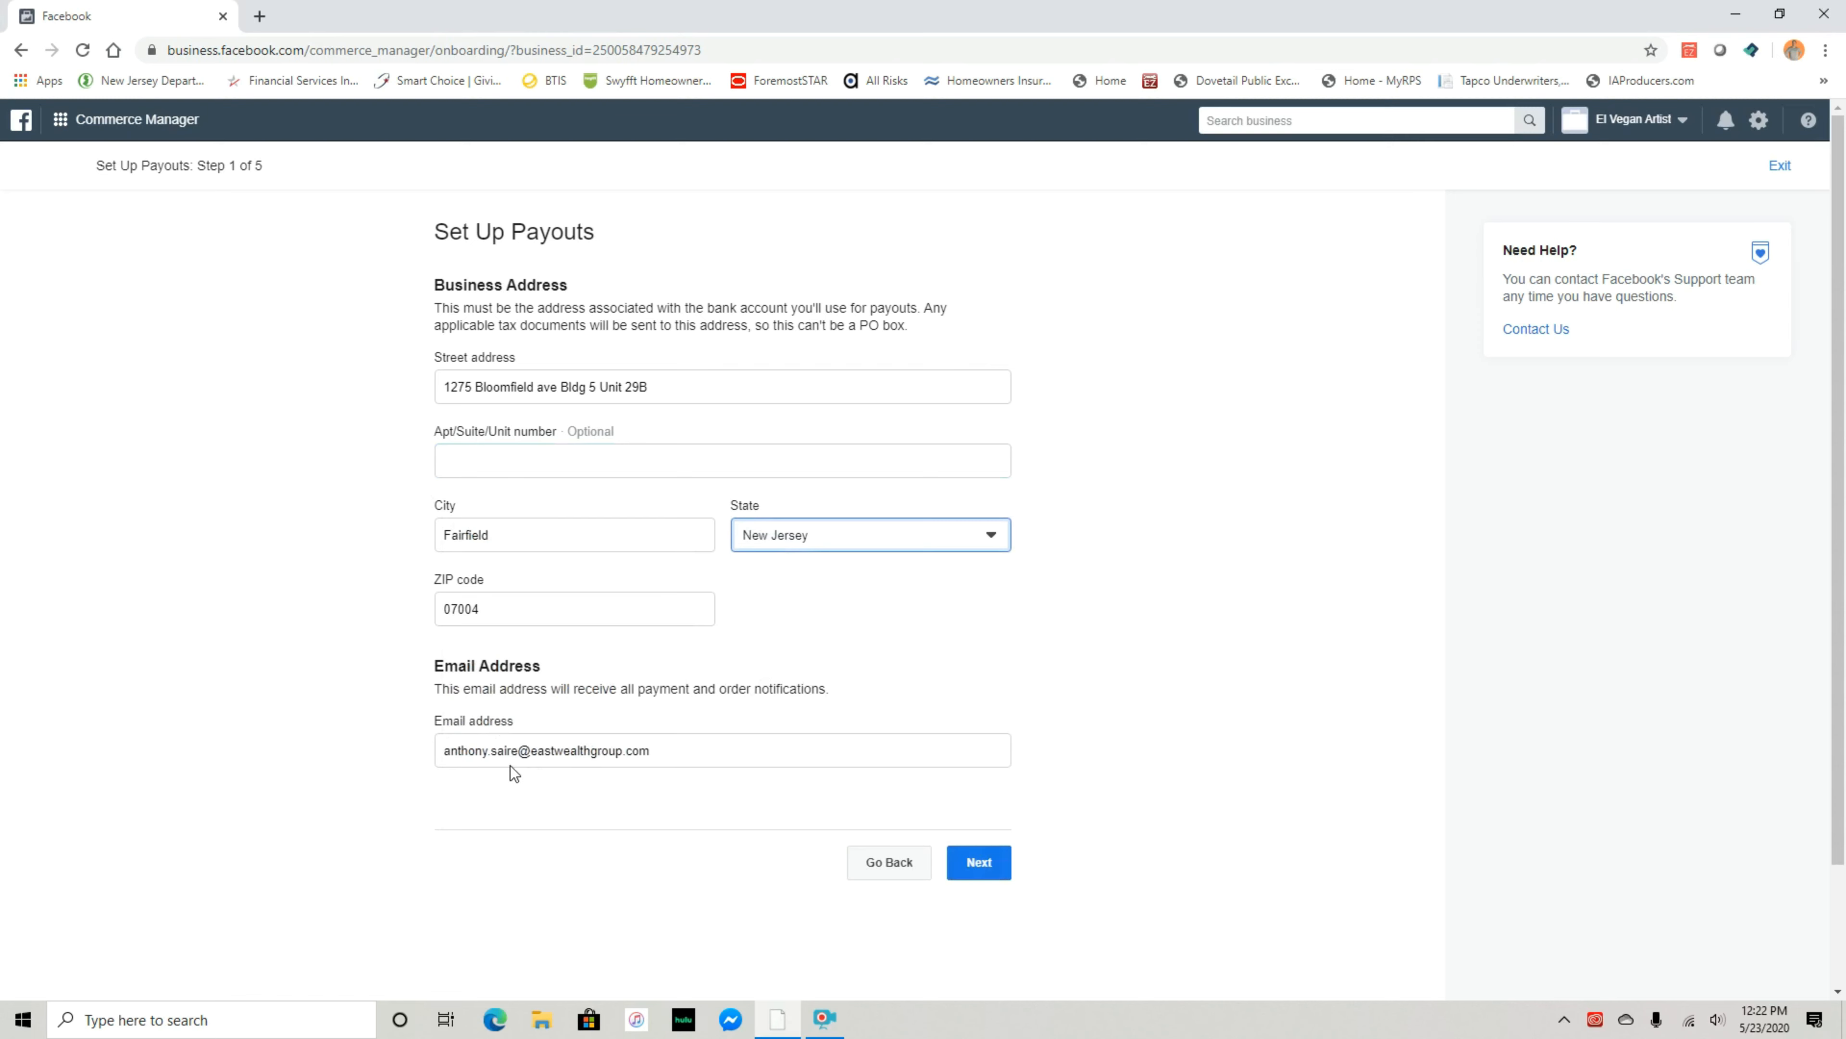
Replace the payout notification email with the business email and go to the next step
{"action": "left_click_drag", "start_coordinate": [706, 752], "coordinate": [307, 749]}
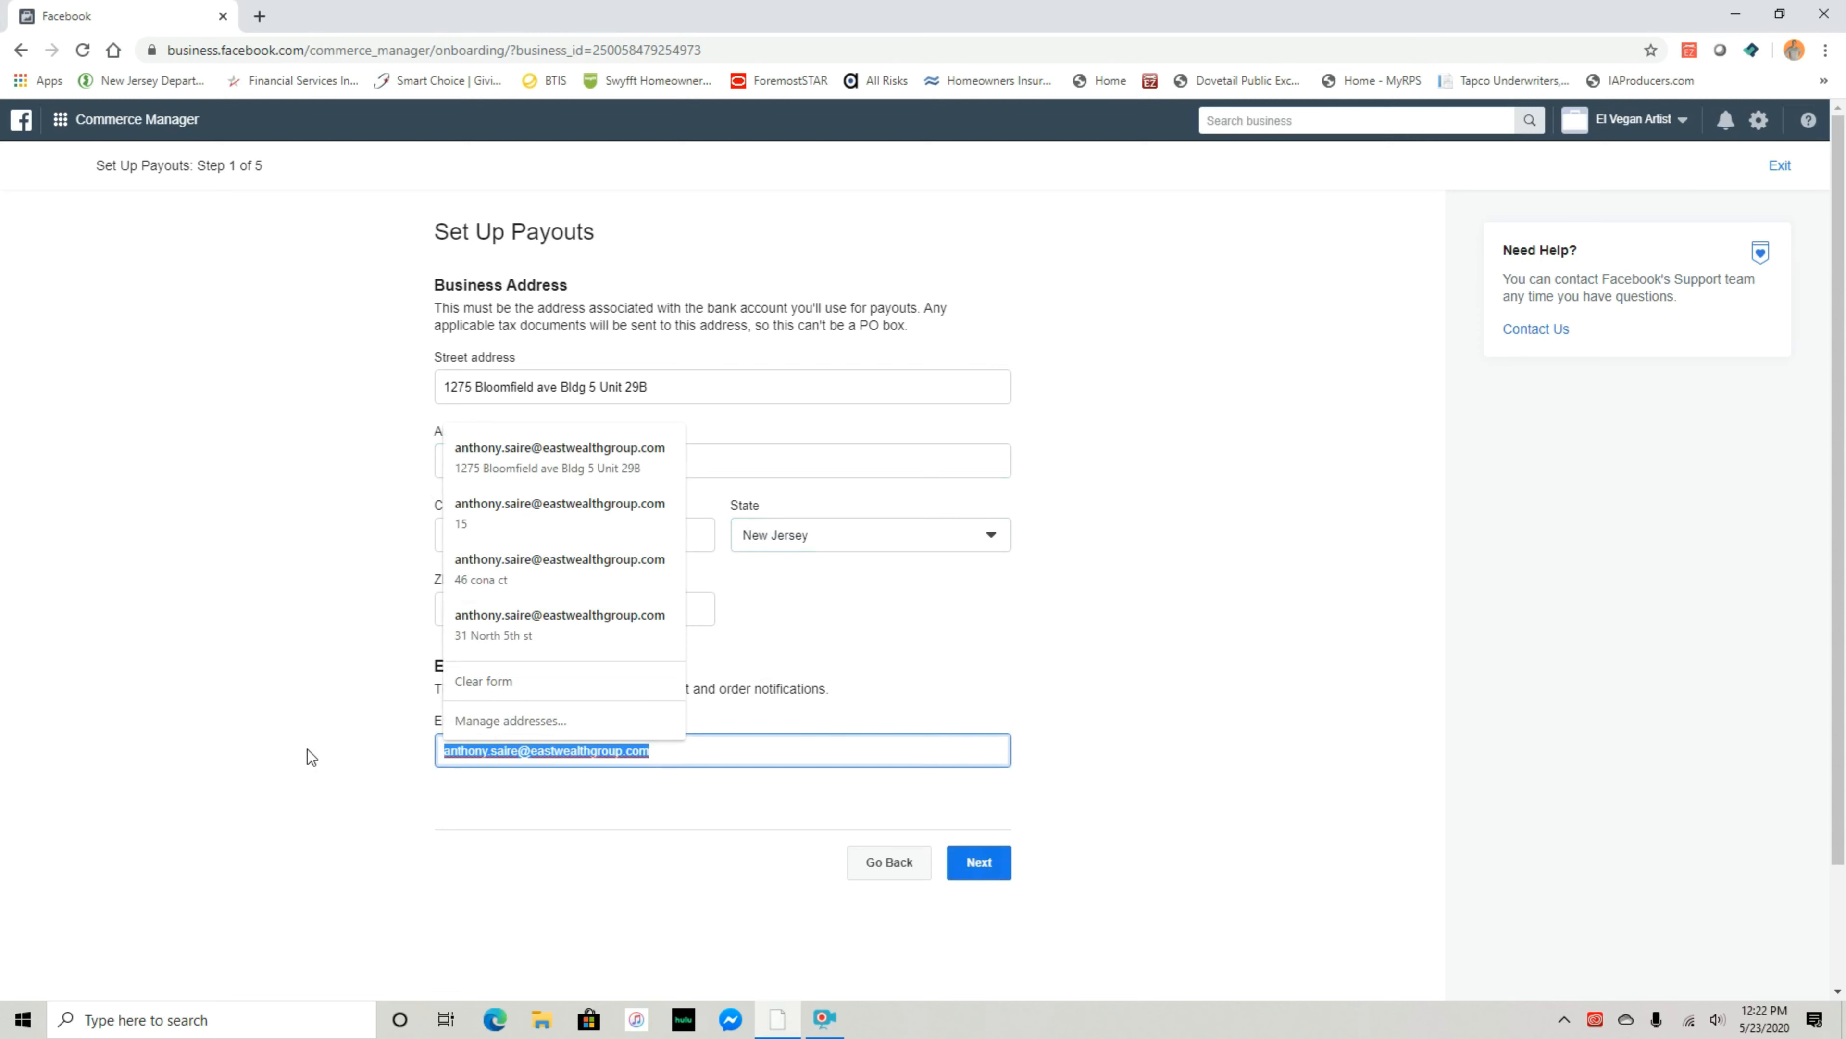
{"action": "left_click", "coordinate": [710, 803]}
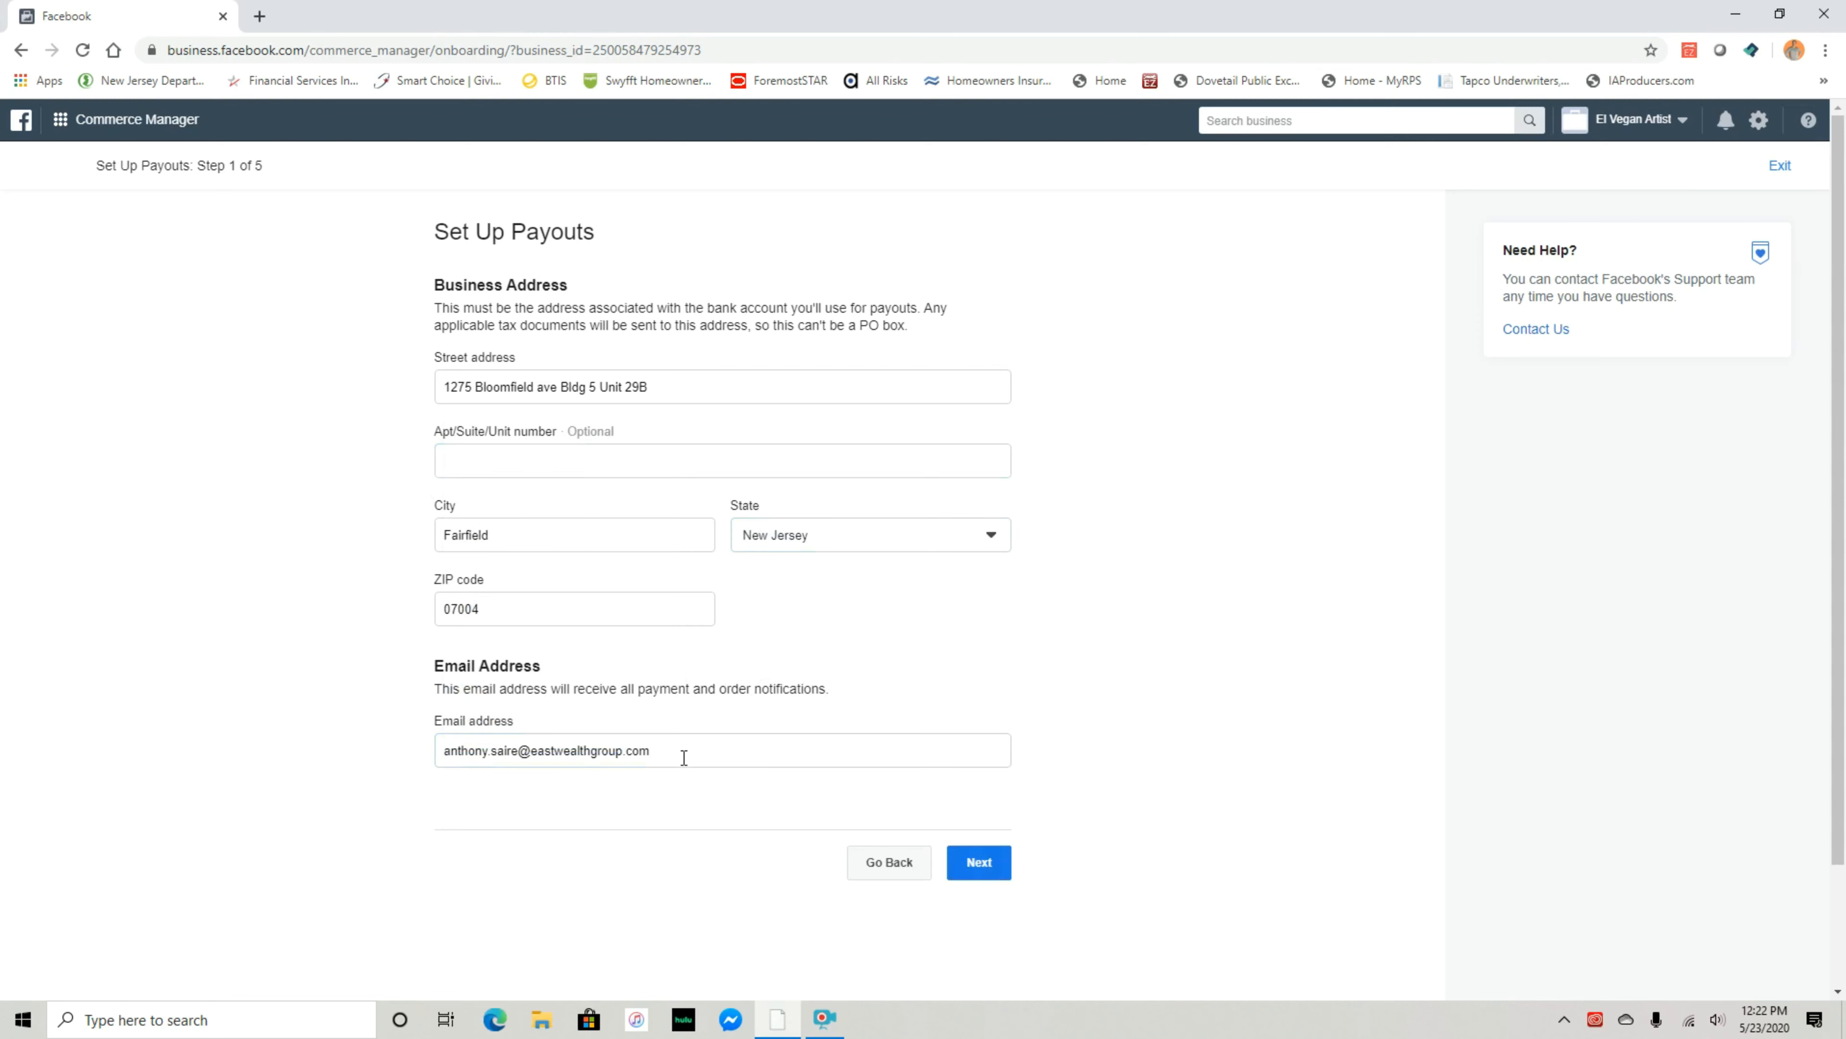
{"action": "left_click_drag", "start_coordinate": [684, 757], "coordinate": [411, 758]}
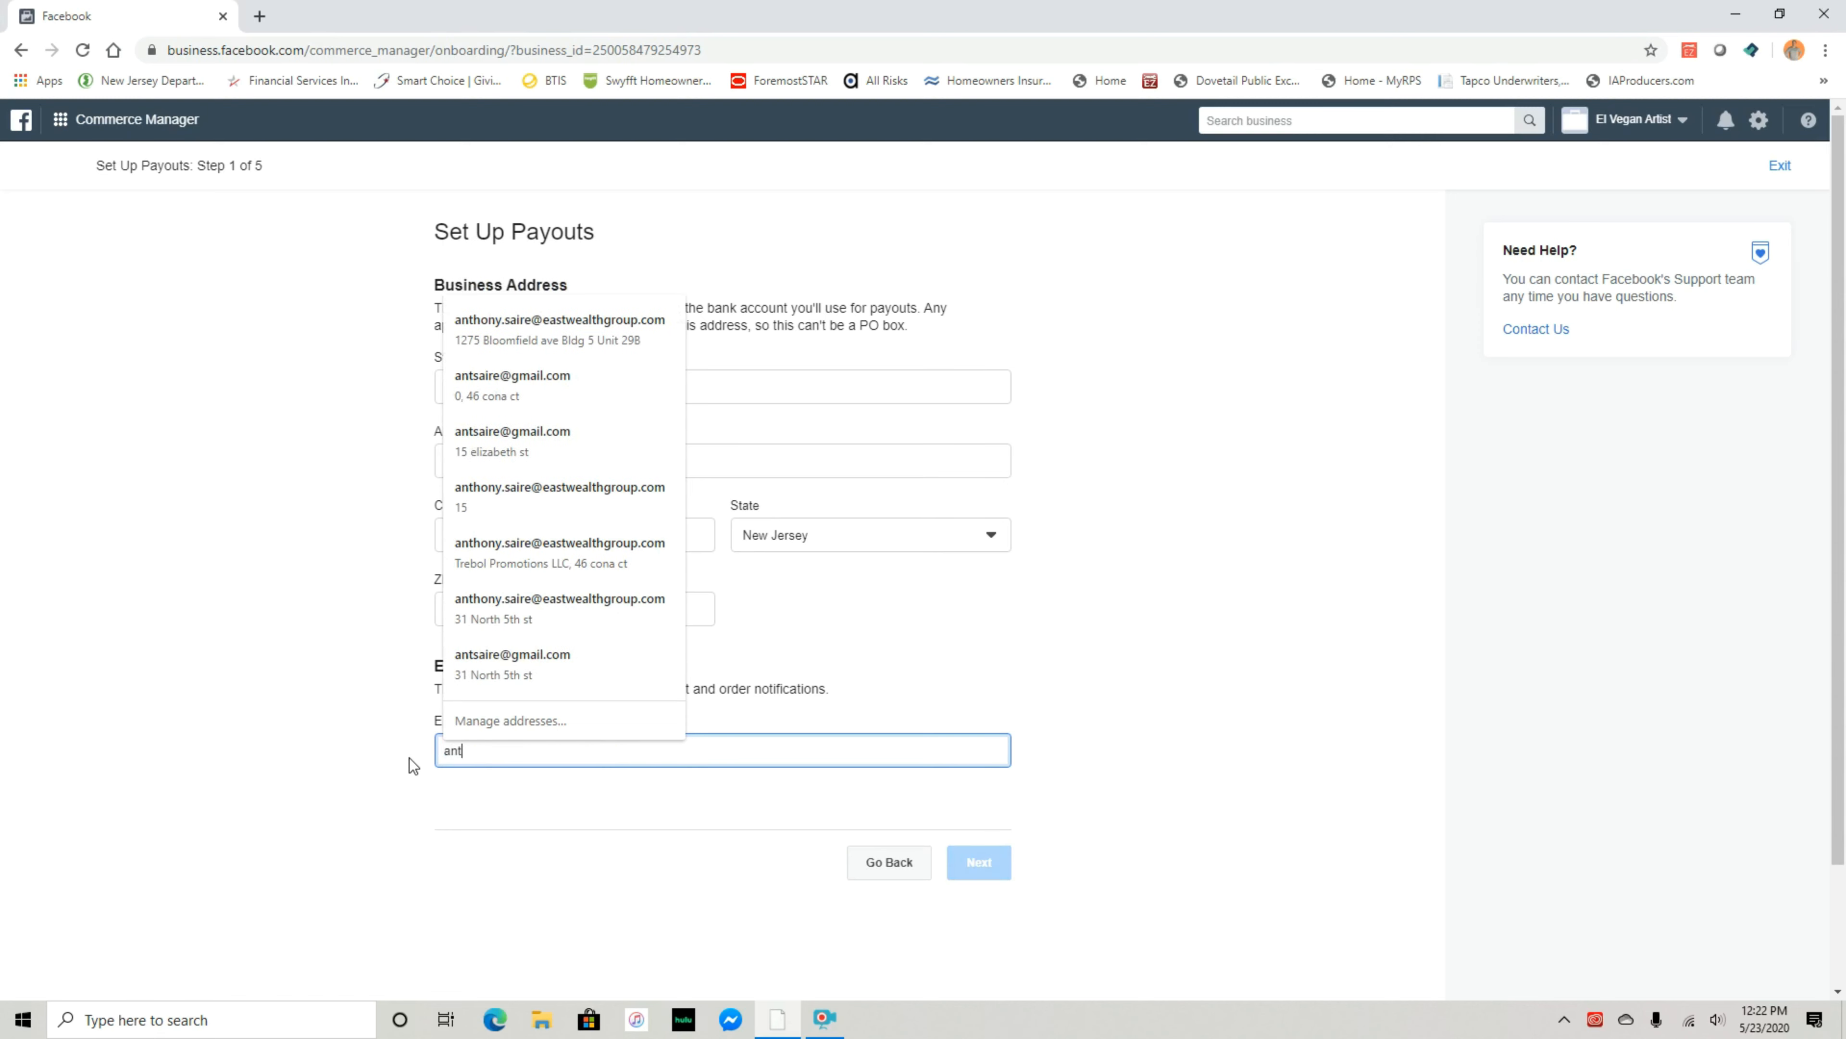
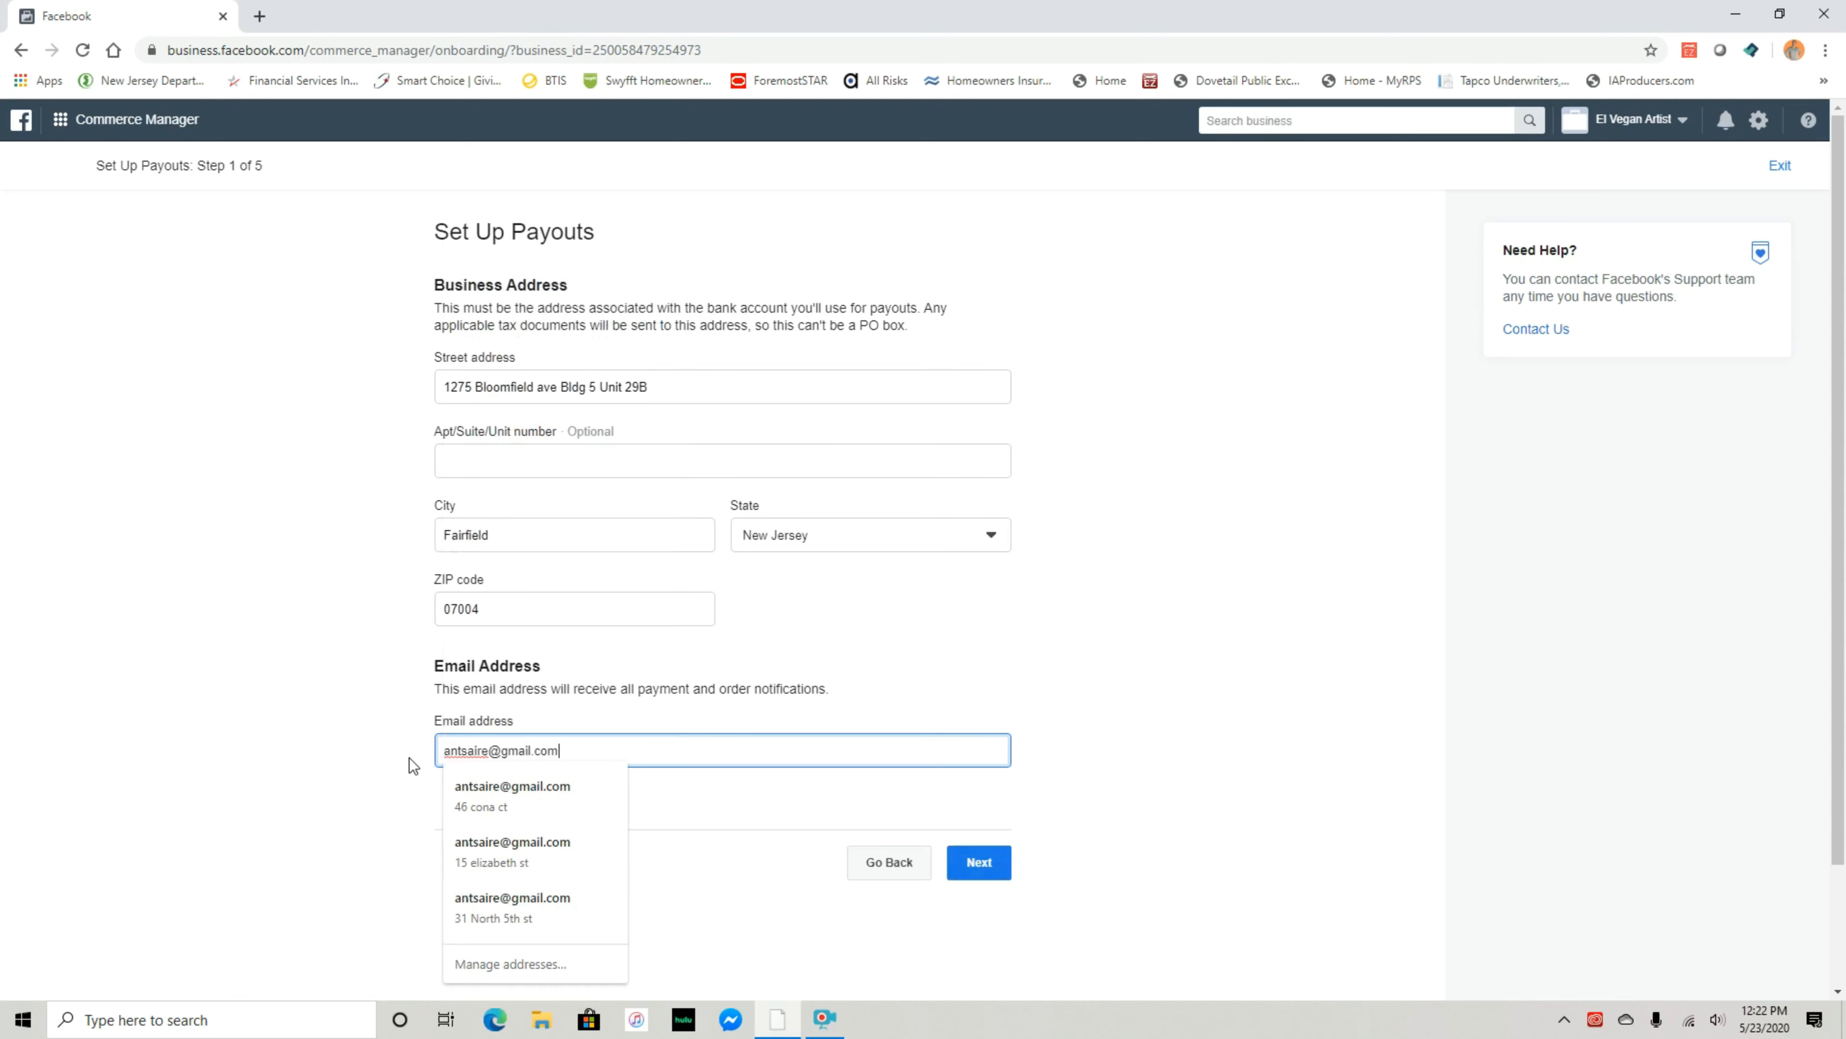
{"action": "left_click", "coordinate": [410, 758]}
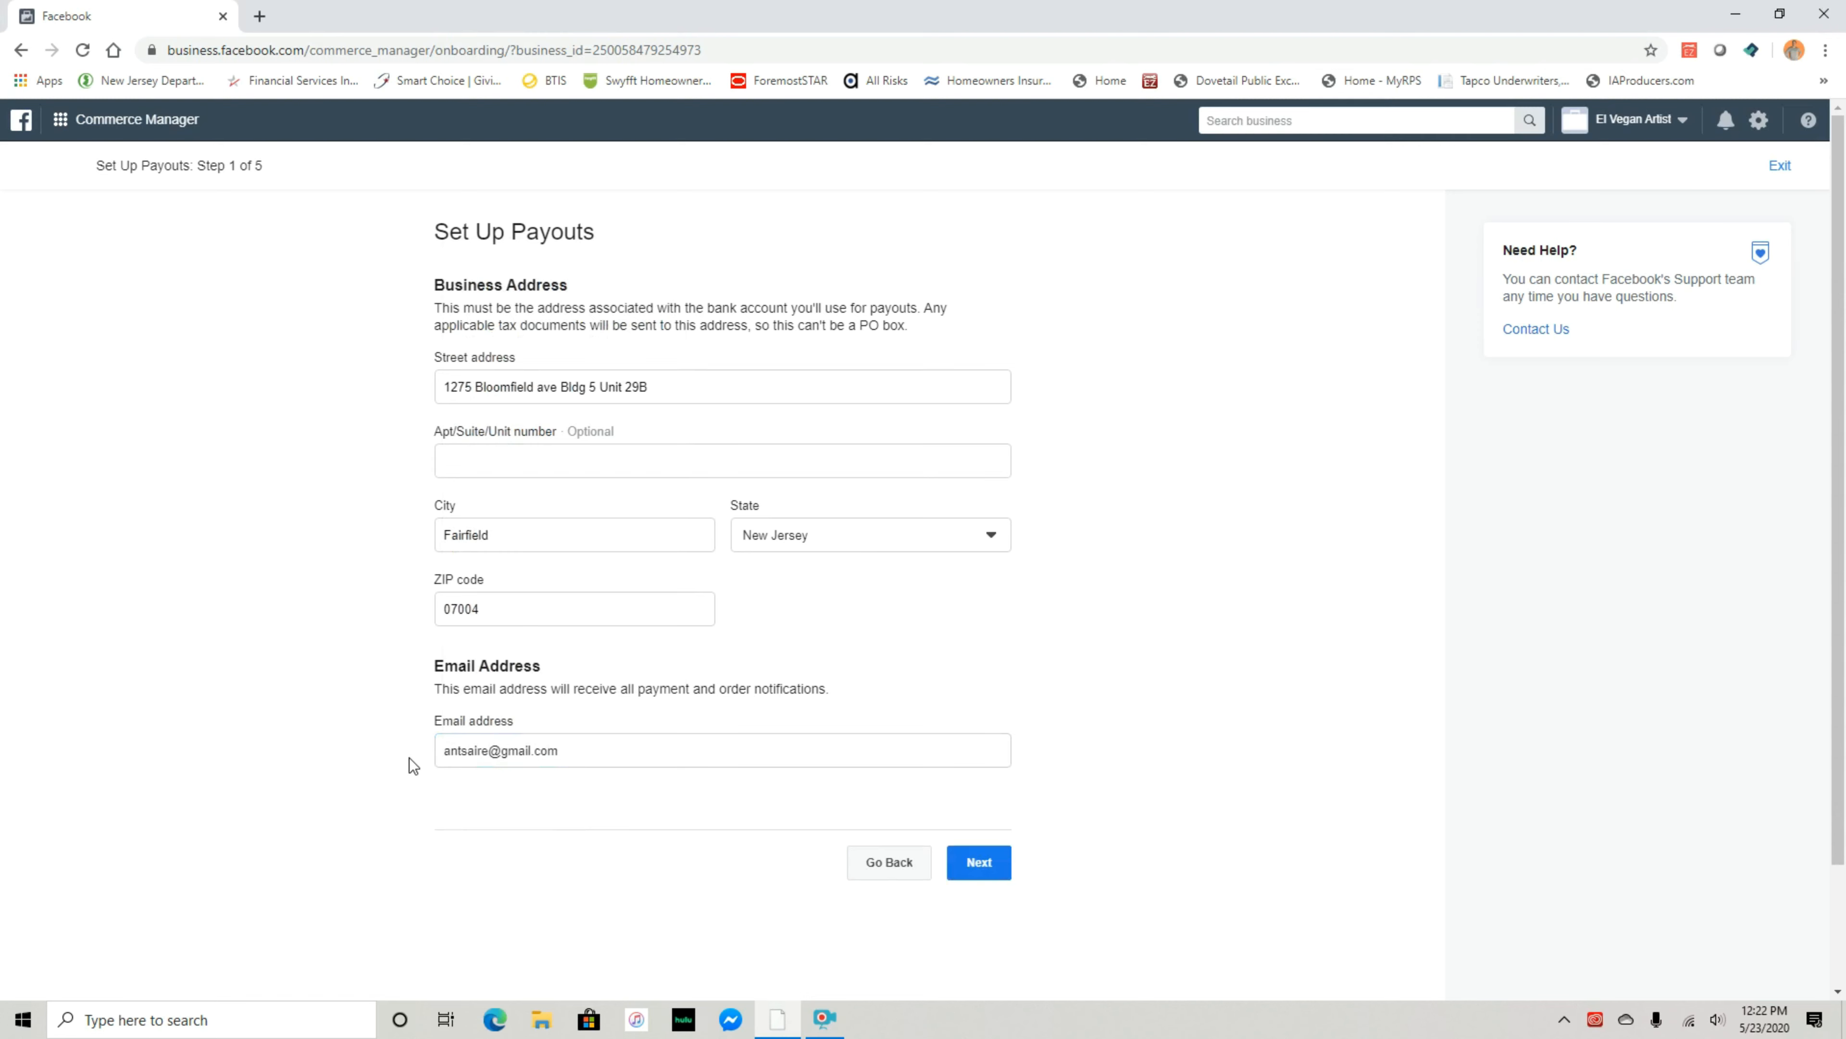
{"action": "left_click", "coordinate": [959, 869]}
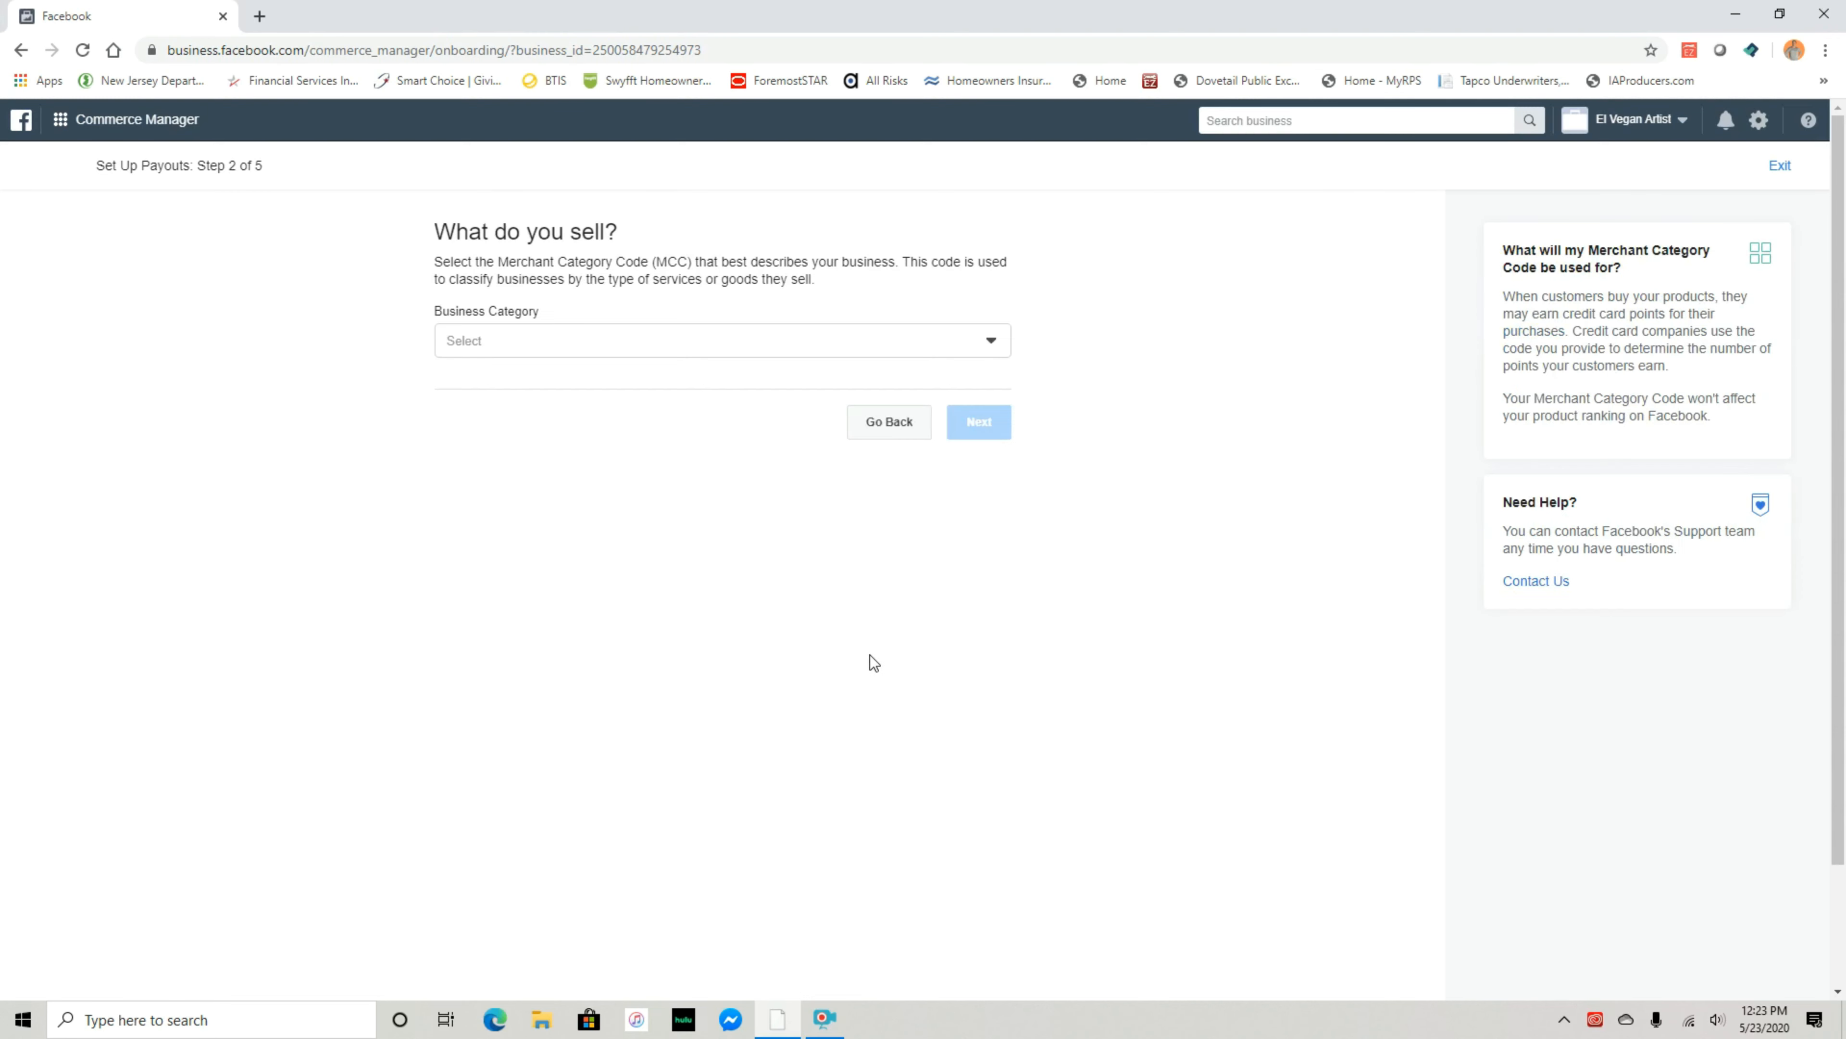
Search categories for 'art' and choose Art Dealers and Galleries, then try 'artist' and 'ar'
{"action": "left_click", "coordinate": [834, 342]}
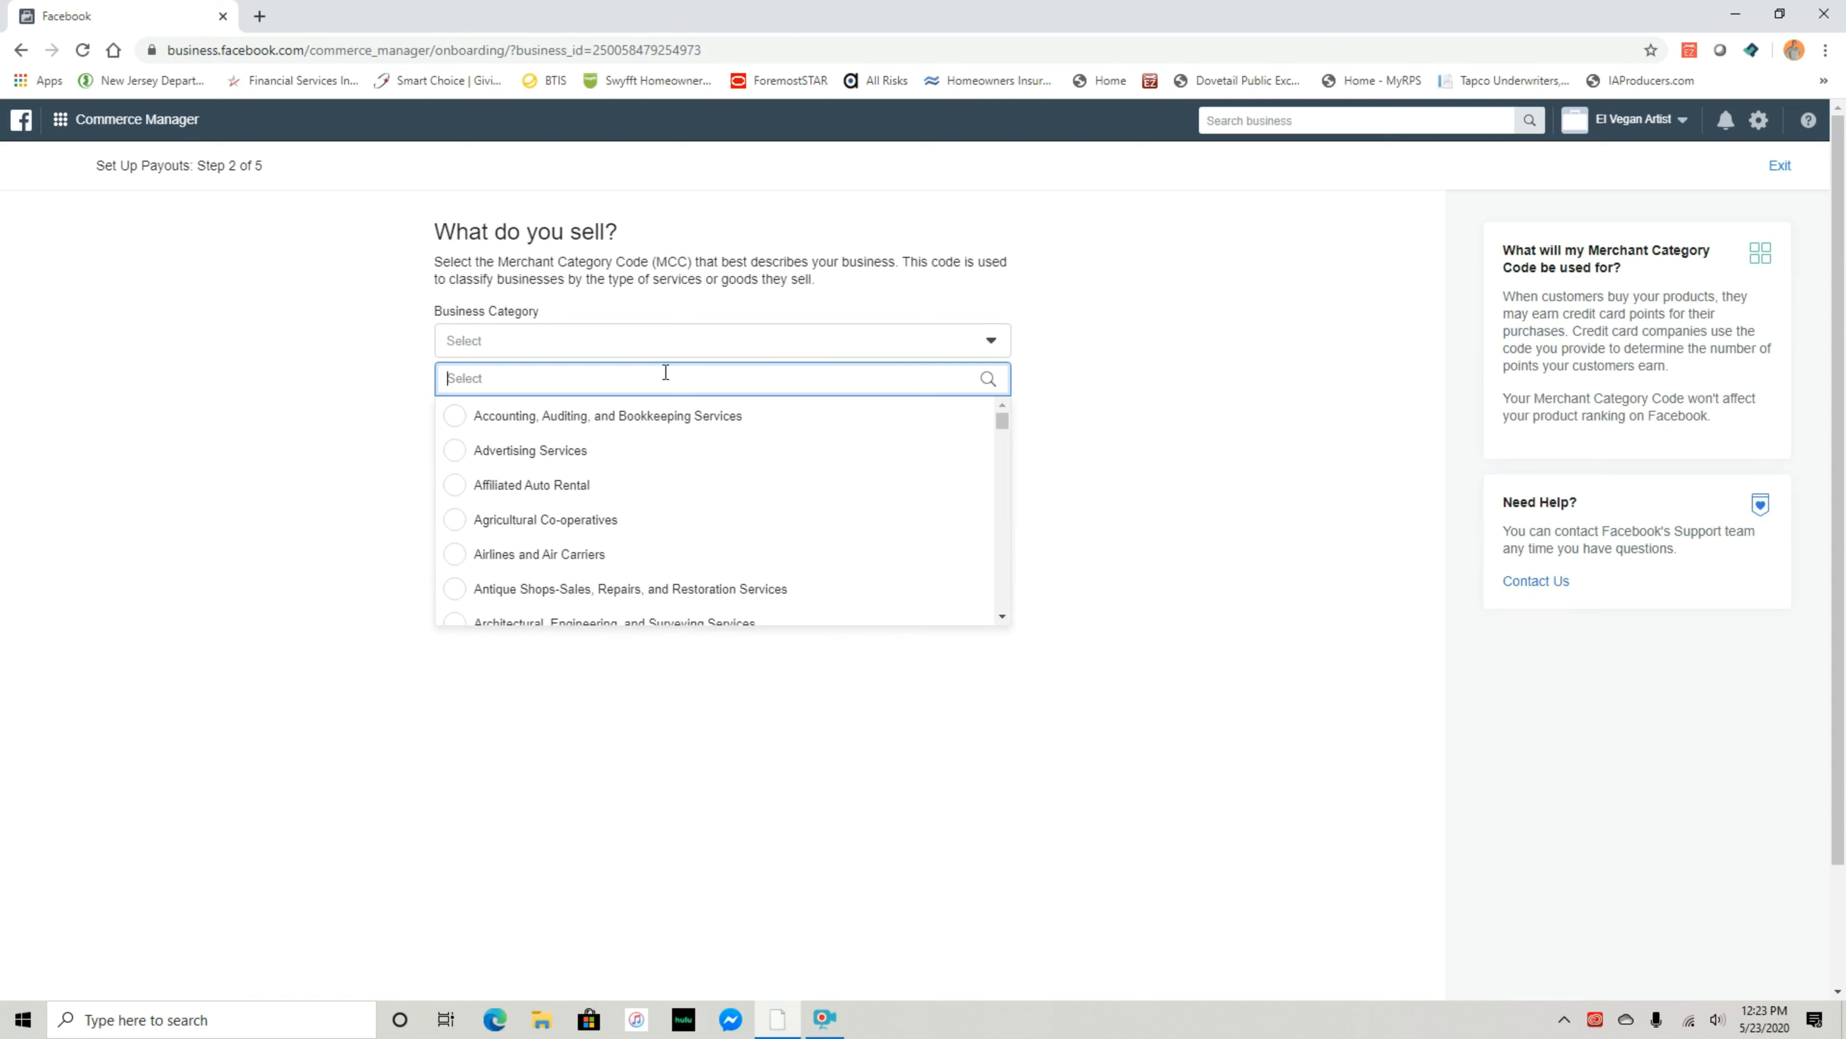
{"action": "type", "text": "art"}
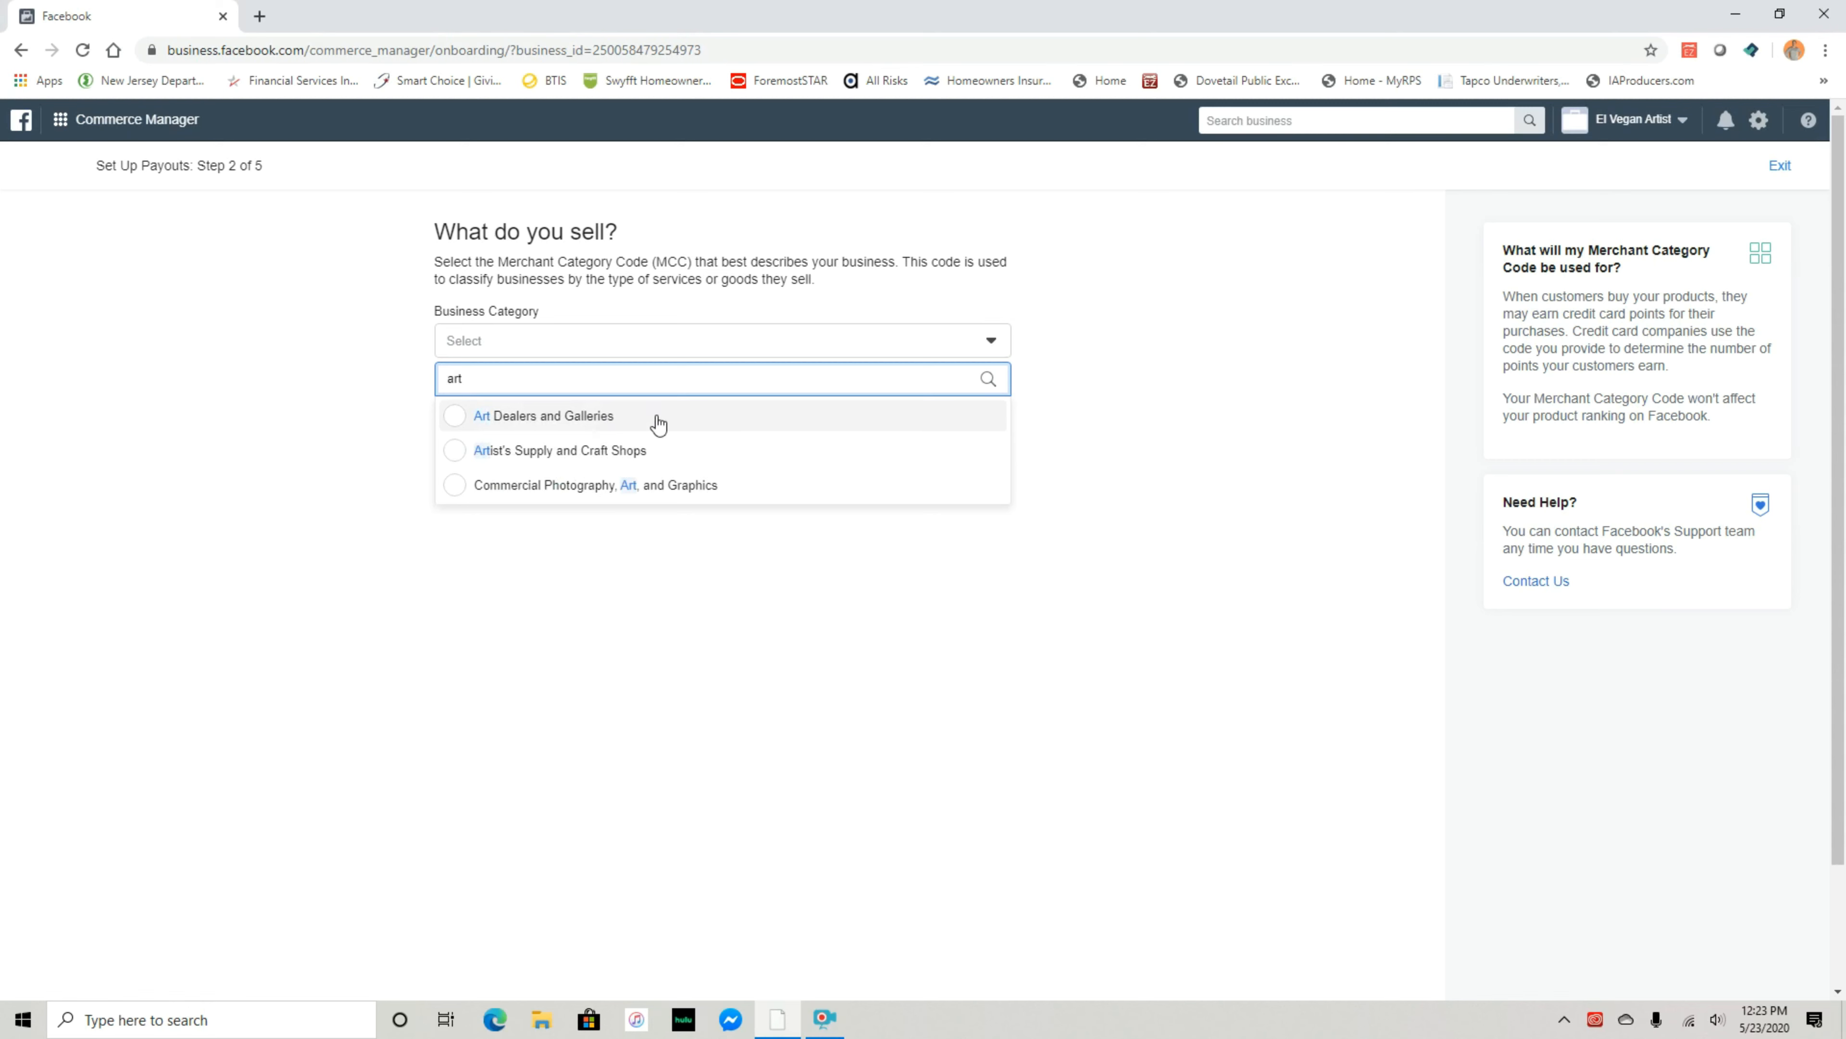
{"action": "left_click", "coordinate": [569, 422]}
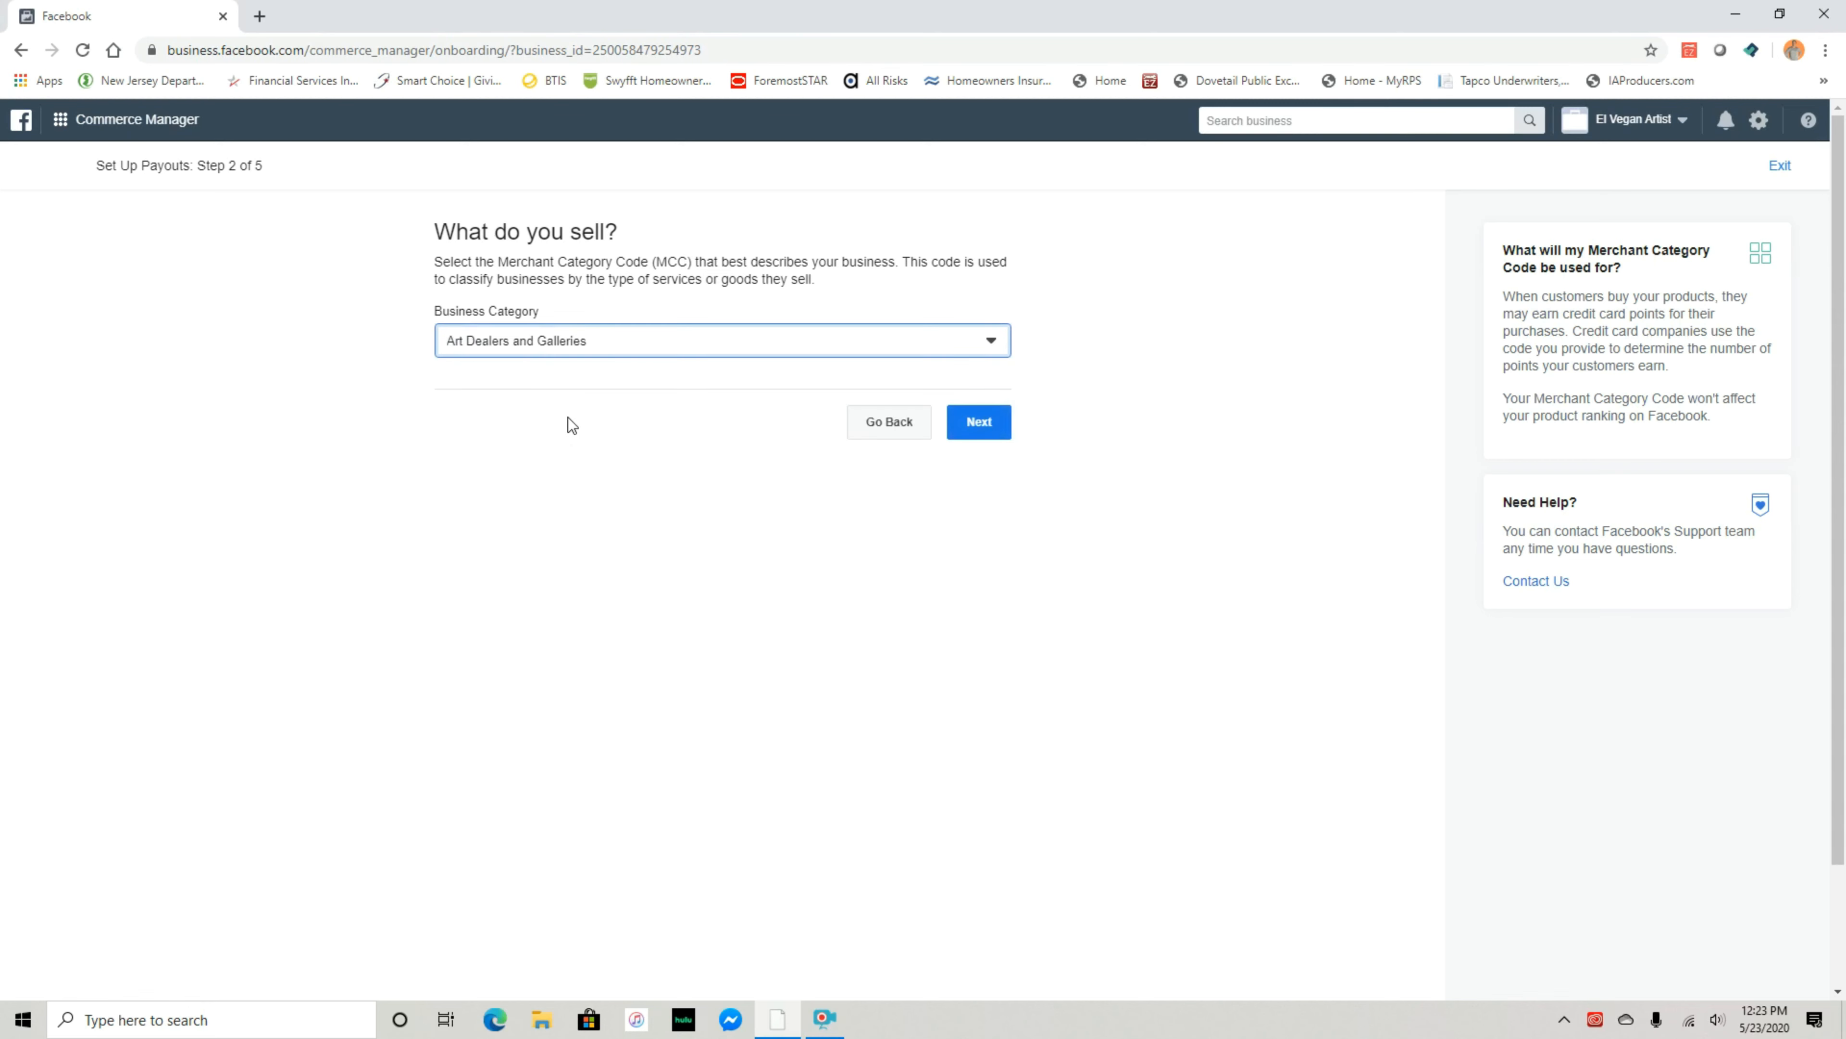
{"action": "left_click", "coordinate": [638, 345]}
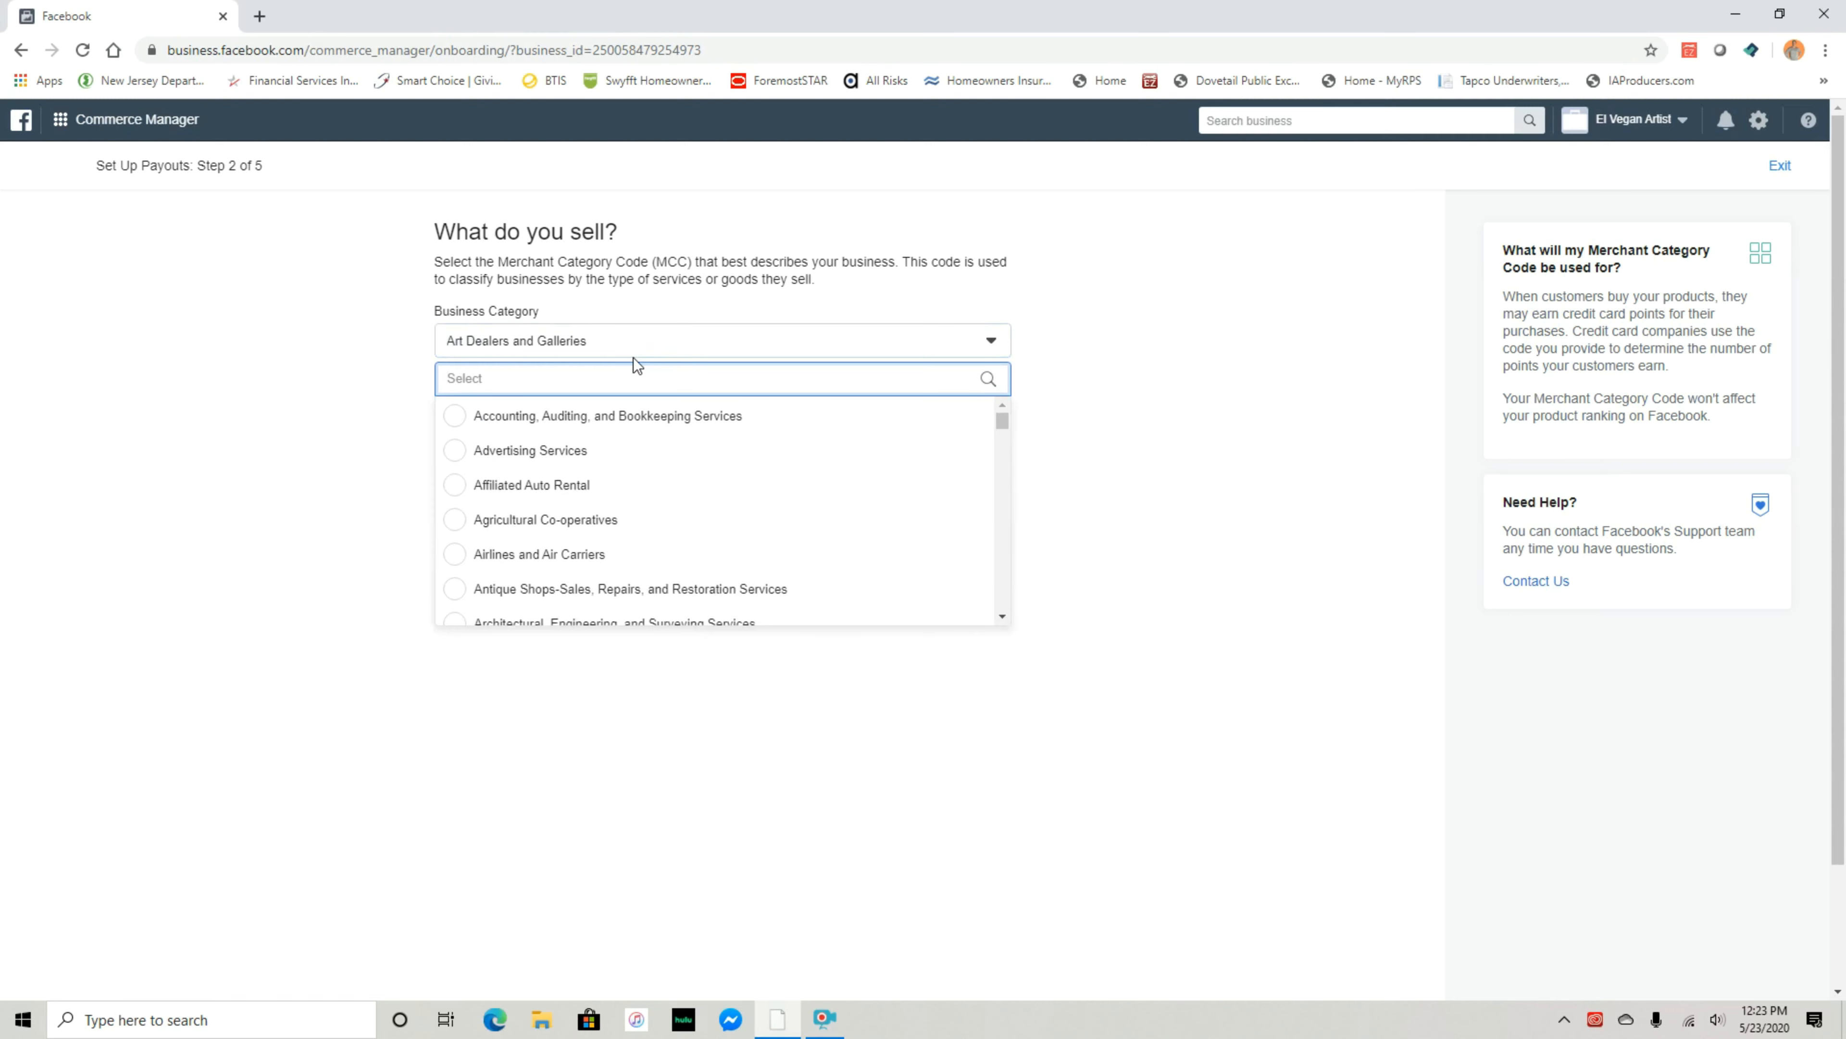
{"action": "type", "text": "artist"}
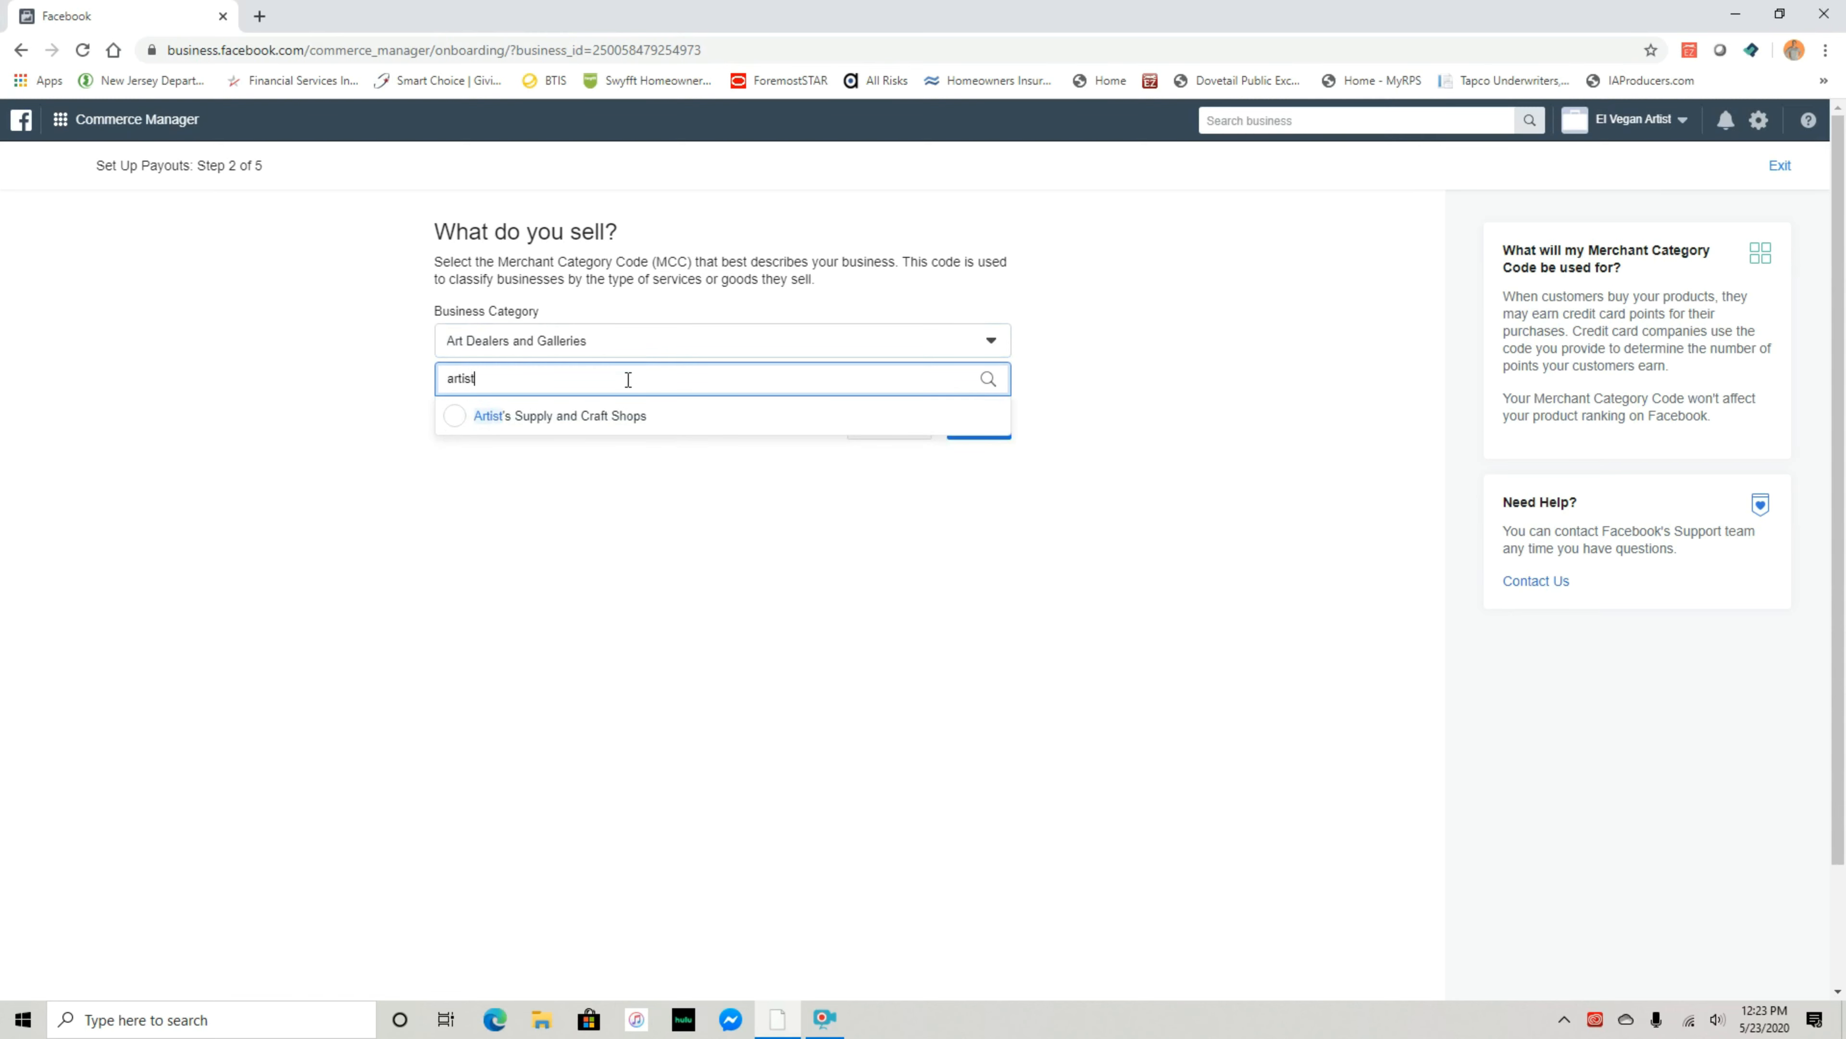
{"action": "left_click_drag", "start_coordinate": [628, 379], "coordinate": [385, 388]}
{"action": "type", "text": "ar"}
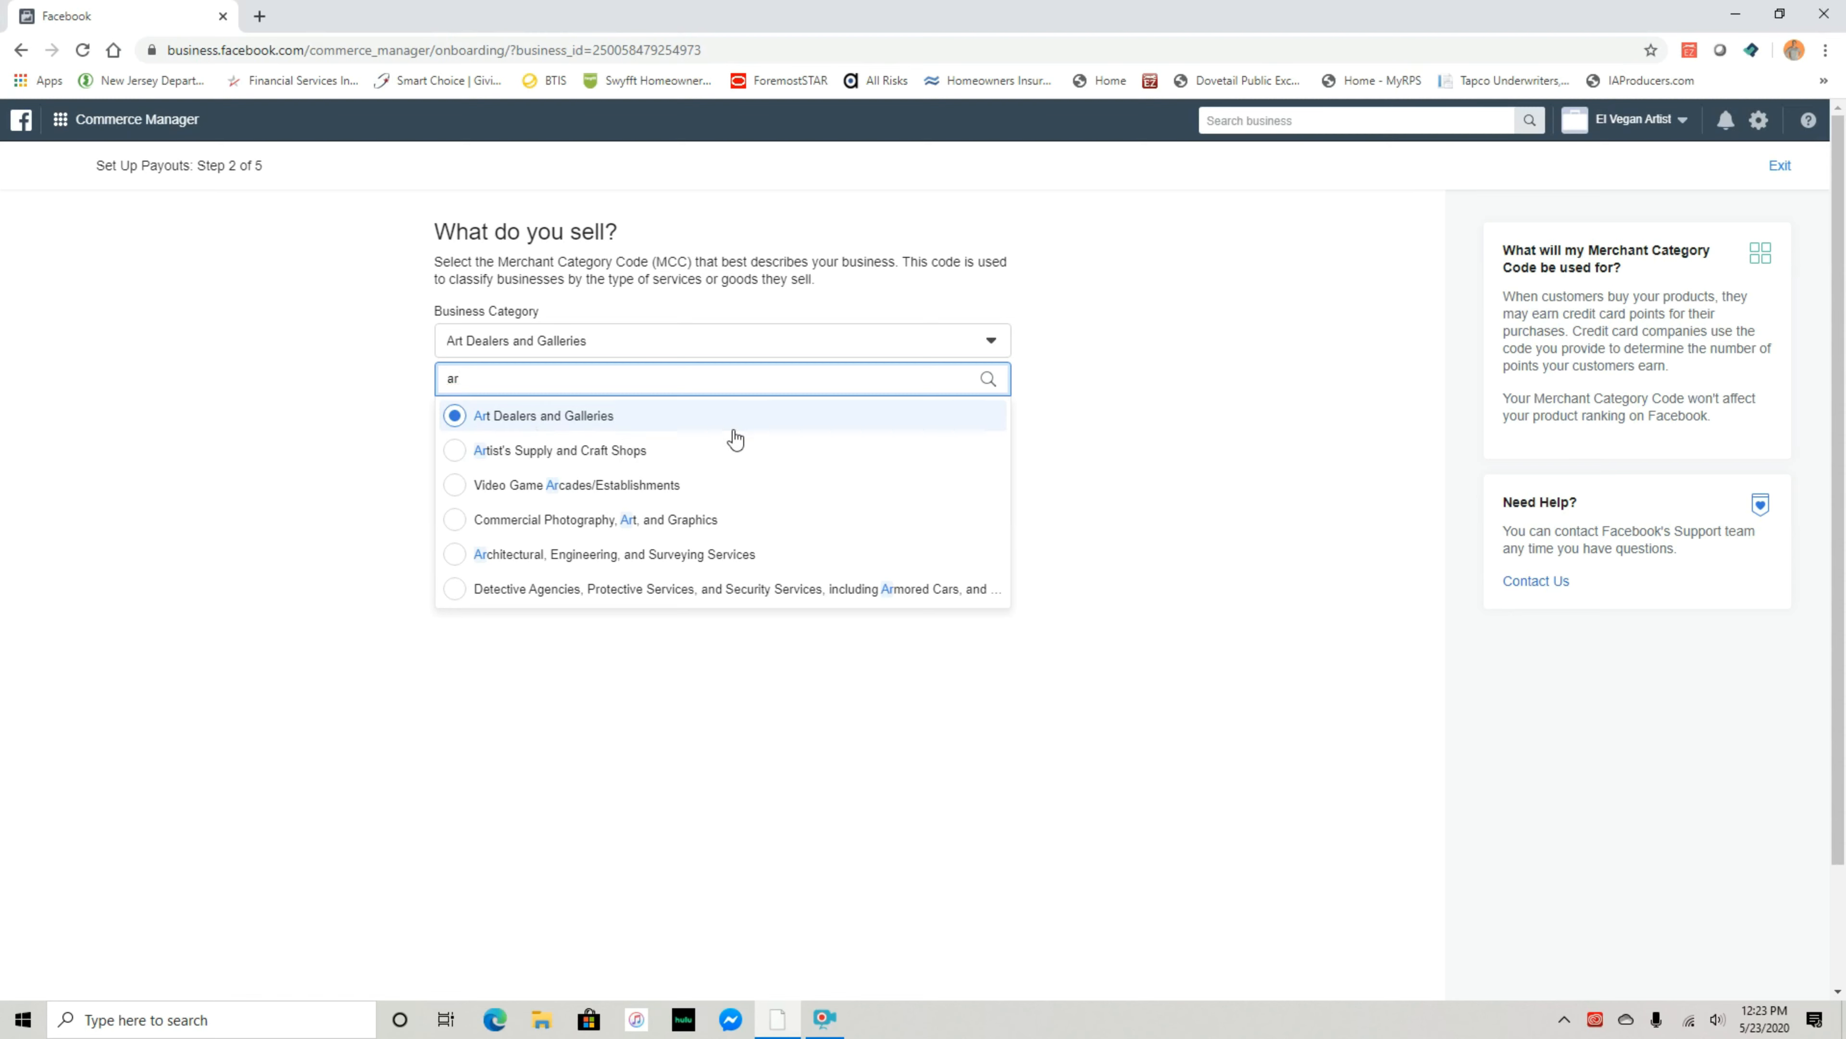
Browse categories for 'beauty', 'clothing' and 'brand', keep Art Dealers and Galleries, and continue
{"action": "left_click", "coordinate": [619, 349]}
{"action": "type", "text": "beauty"}
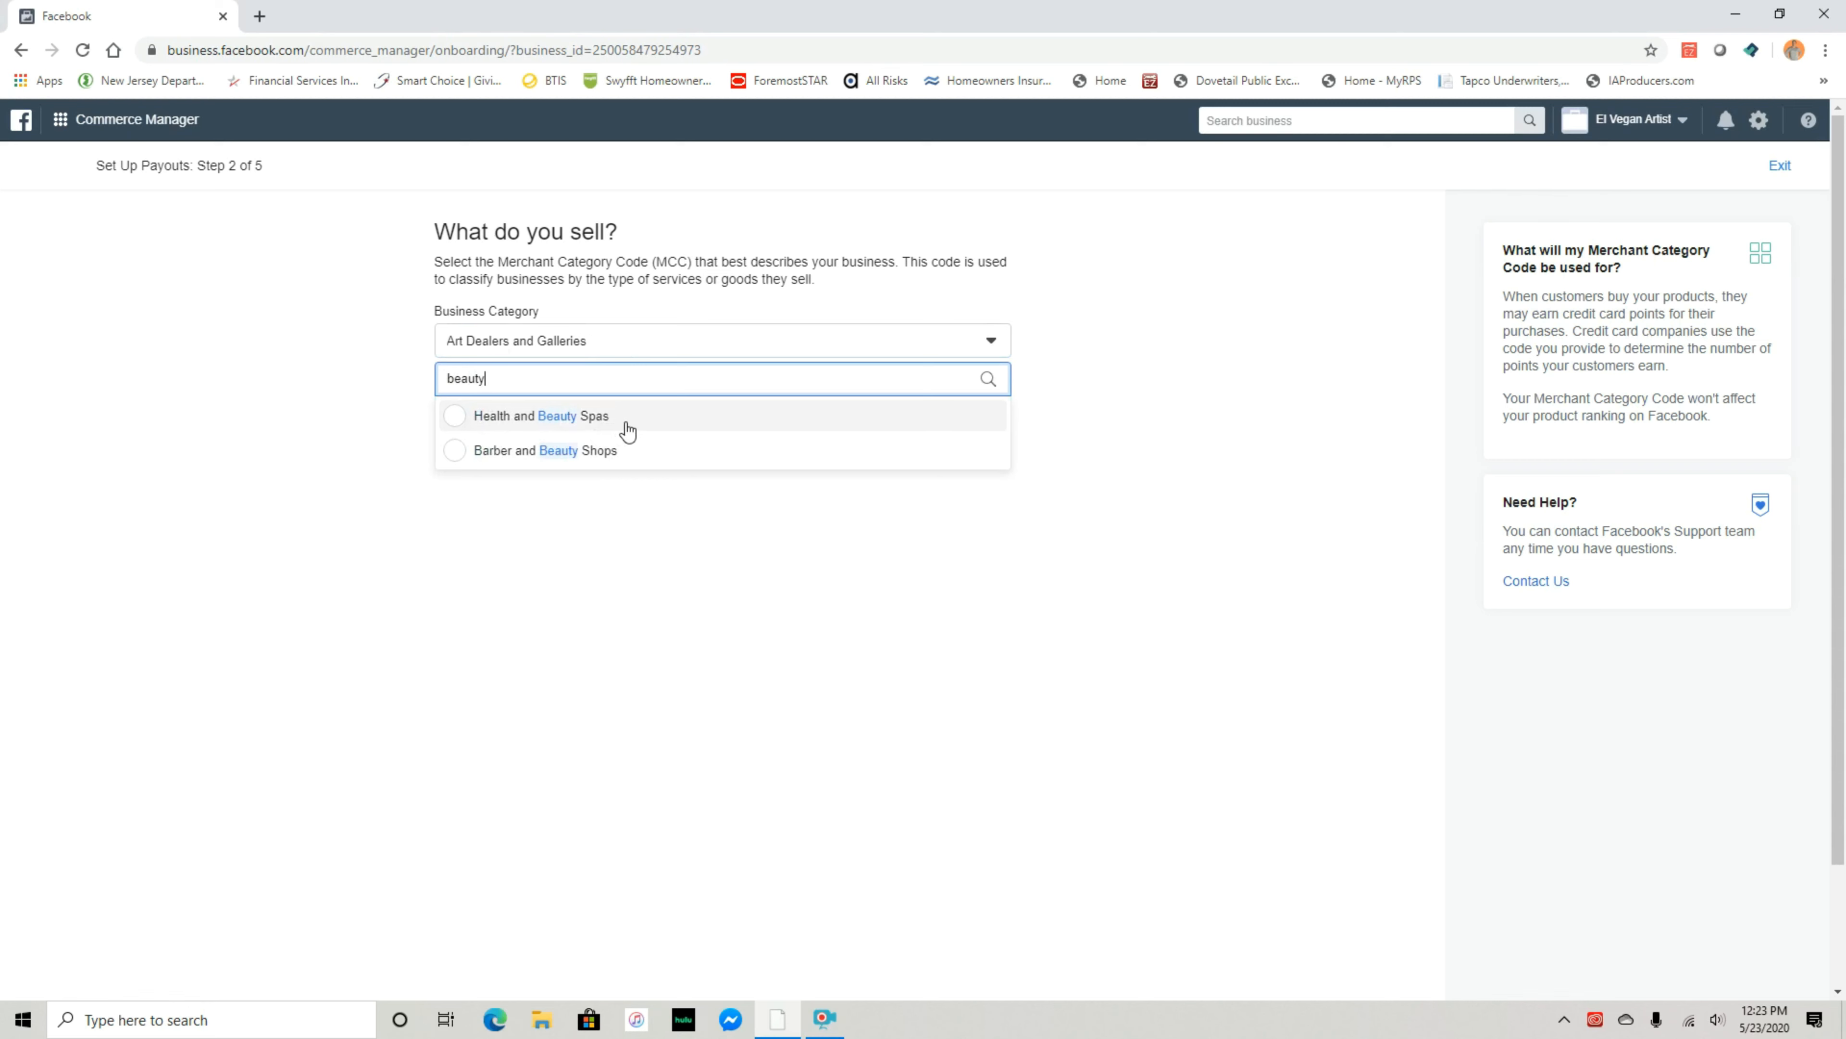
{"action": "left_click_drag", "start_coordinate": [536, 375], "coordinate": [391, 355]}
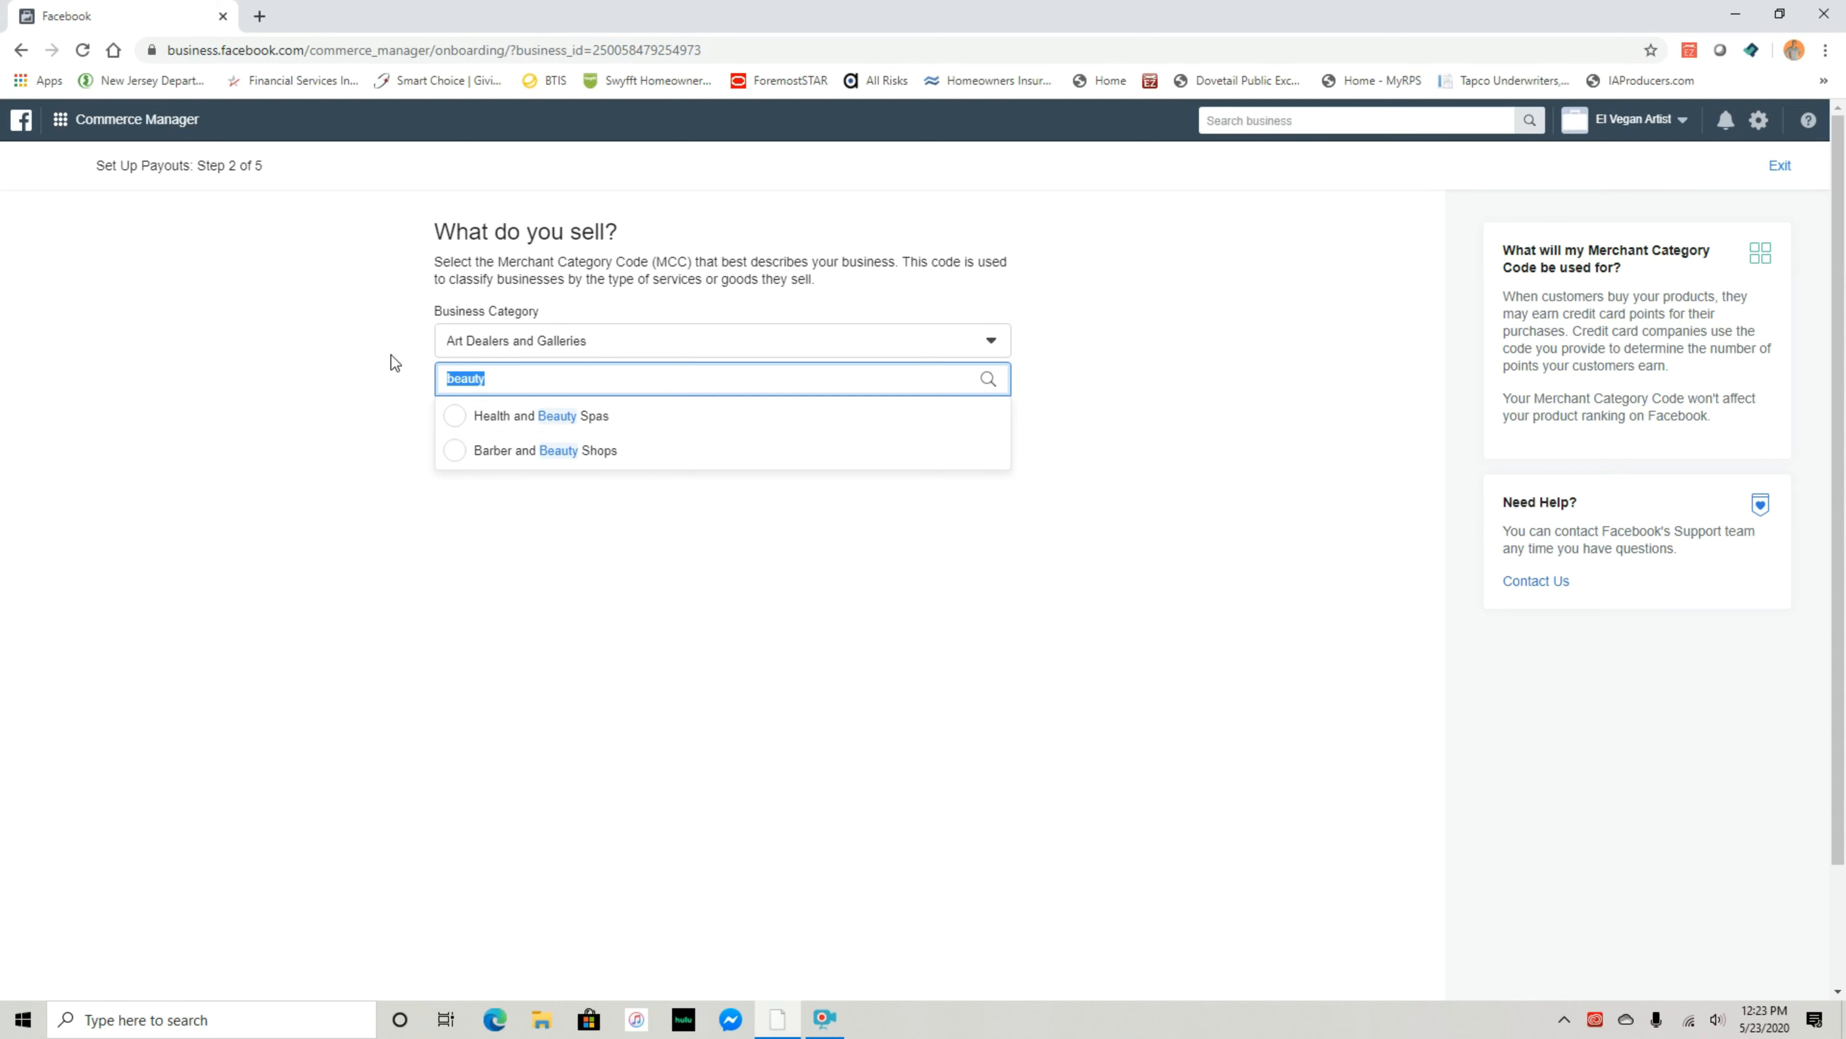
{"action": "type", "text": "clothing"}
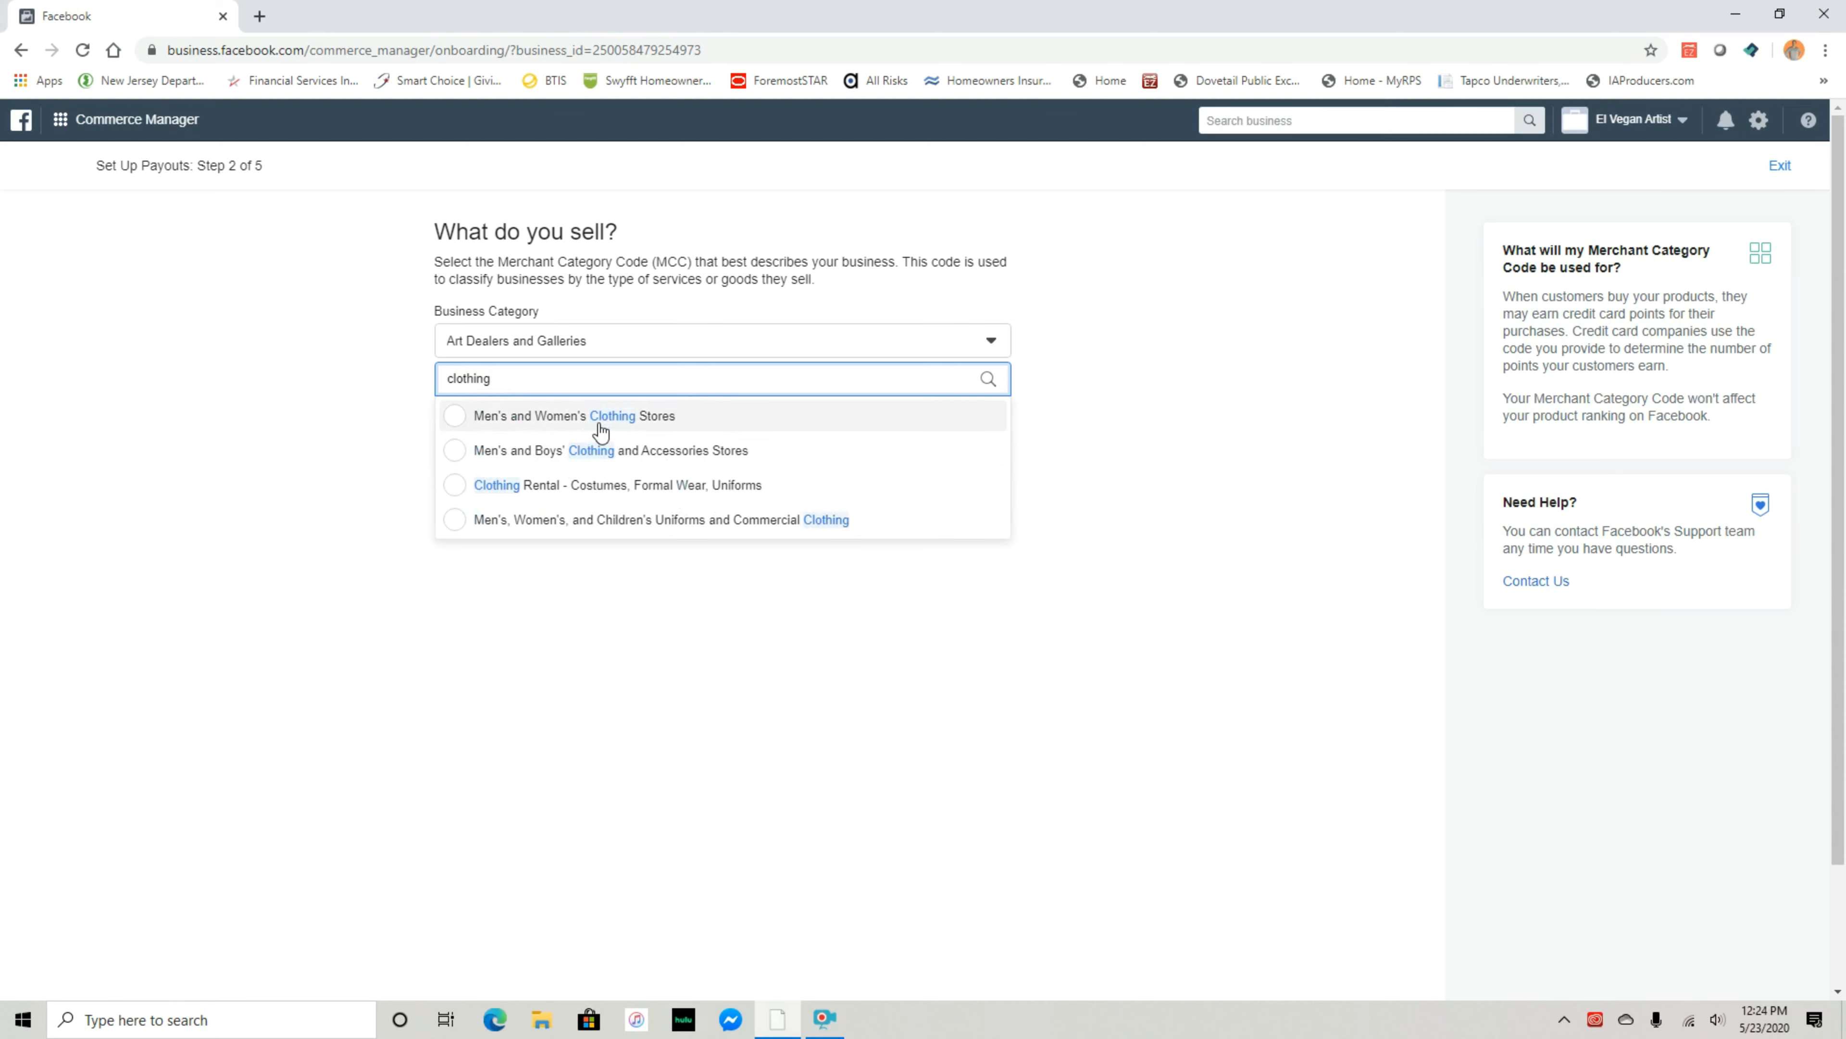
{"action": "left_click_drag", "start_coordinate": [511, 379], "coordinate": [391, 383]}
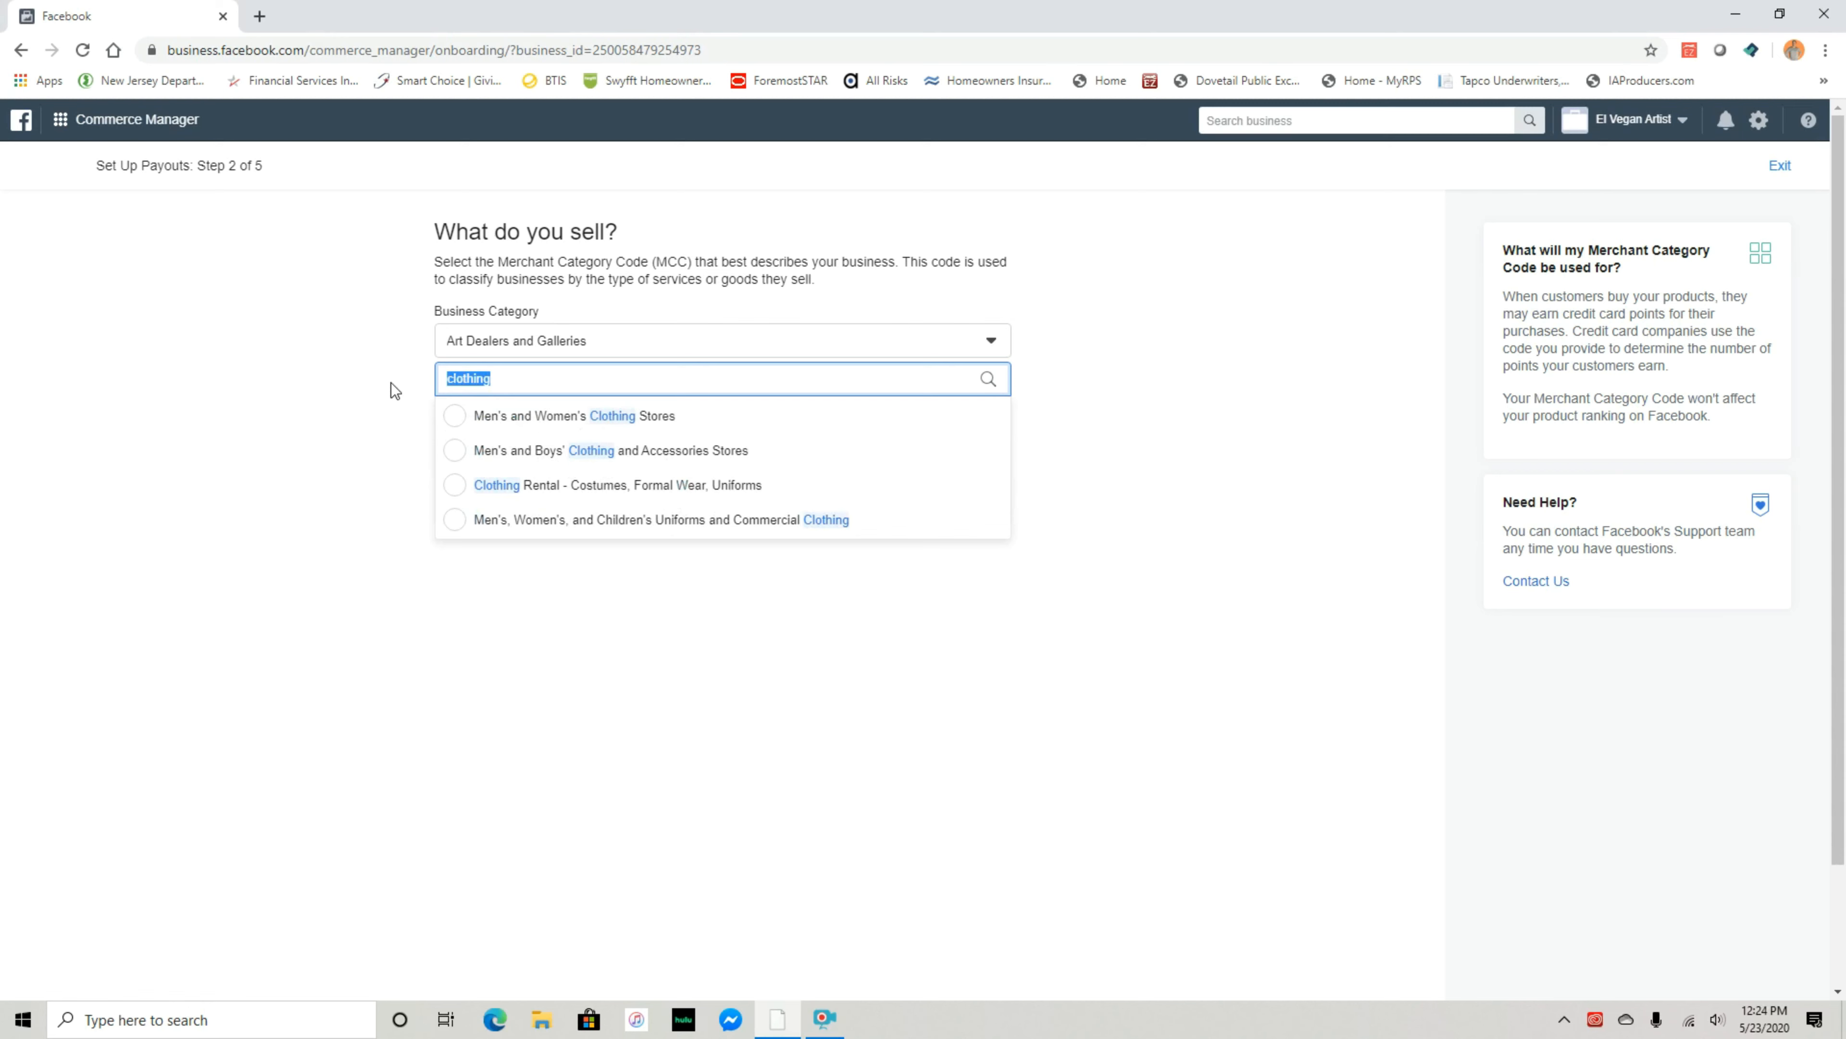
{"action": "key", "text": "BackSpace"}
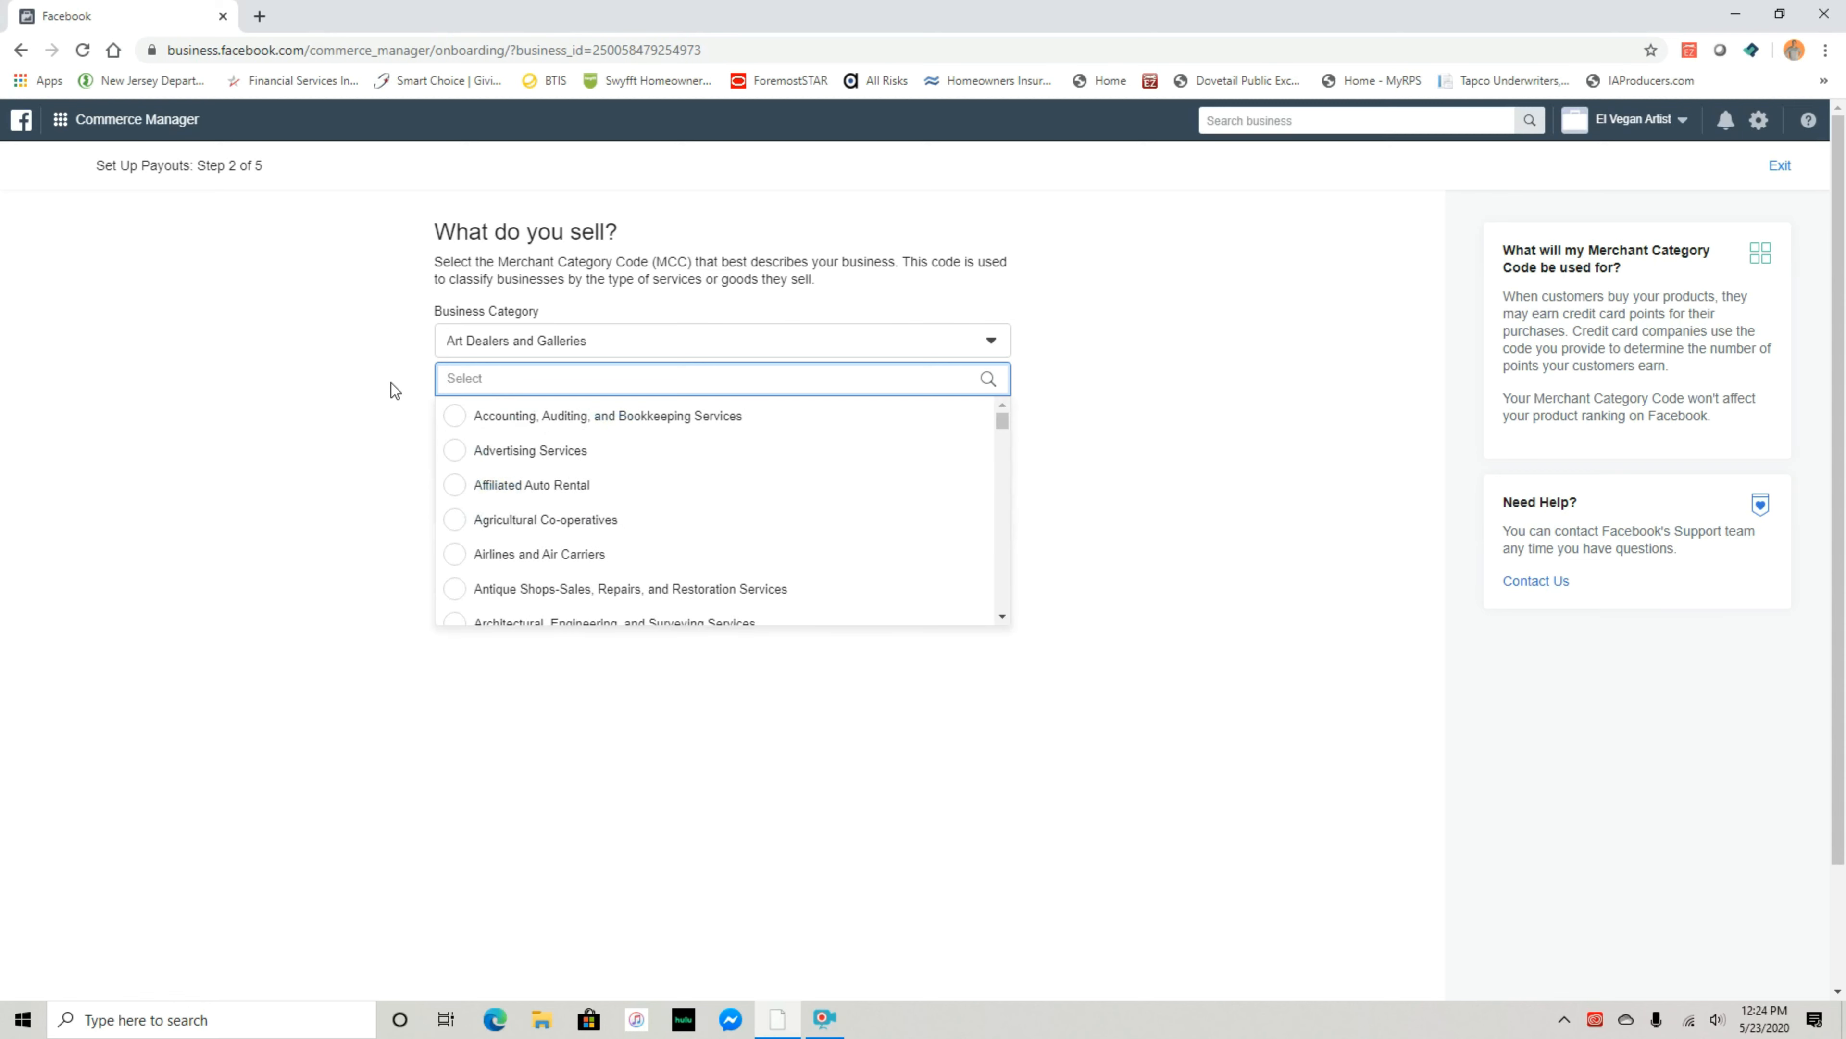
{"action": "left_click", "coordinate": [729, 348]}
{"action": "left_click", "coordinate": [742, 343]}
{"action": "type", "text": "brand"}
{"action": "key", "text": "BackSpace"}
{"action": "key", "text": "BackSpace"}
{"action": "key", "text": "BackSpace"}
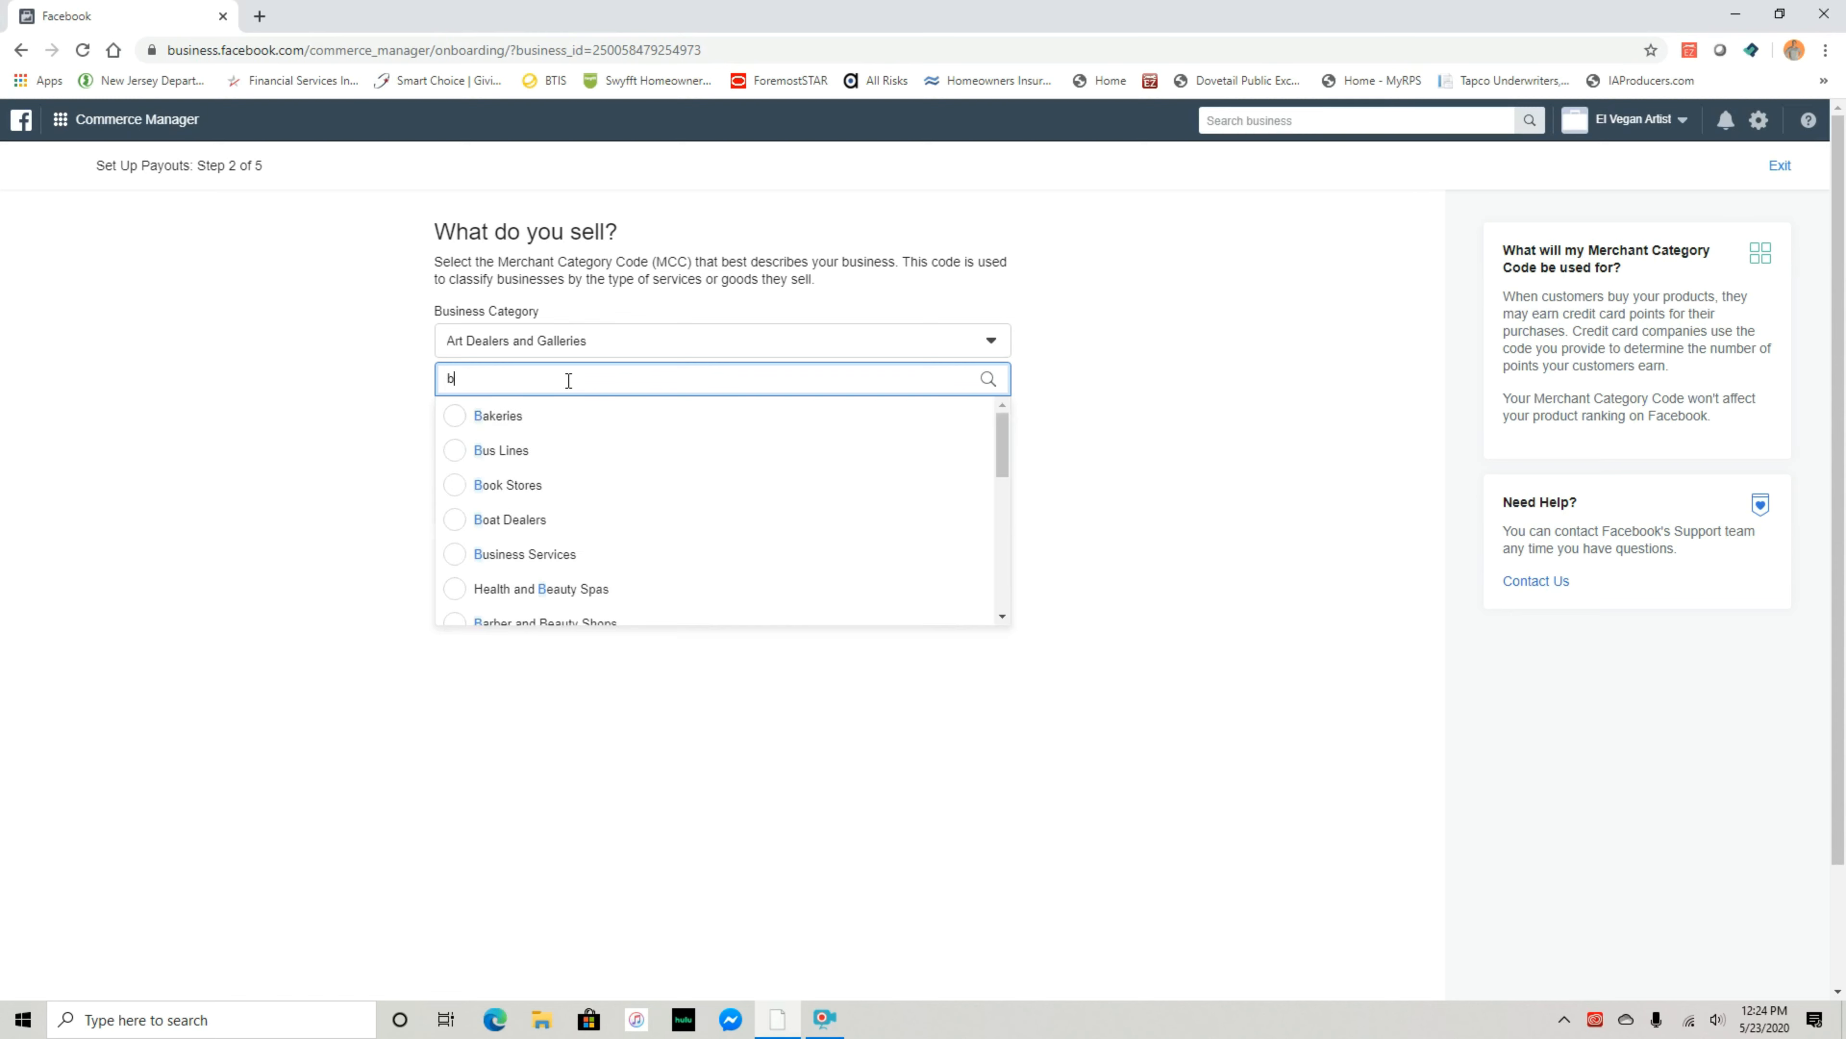
{"action": "left_click", "coordinate": [618, 302]}
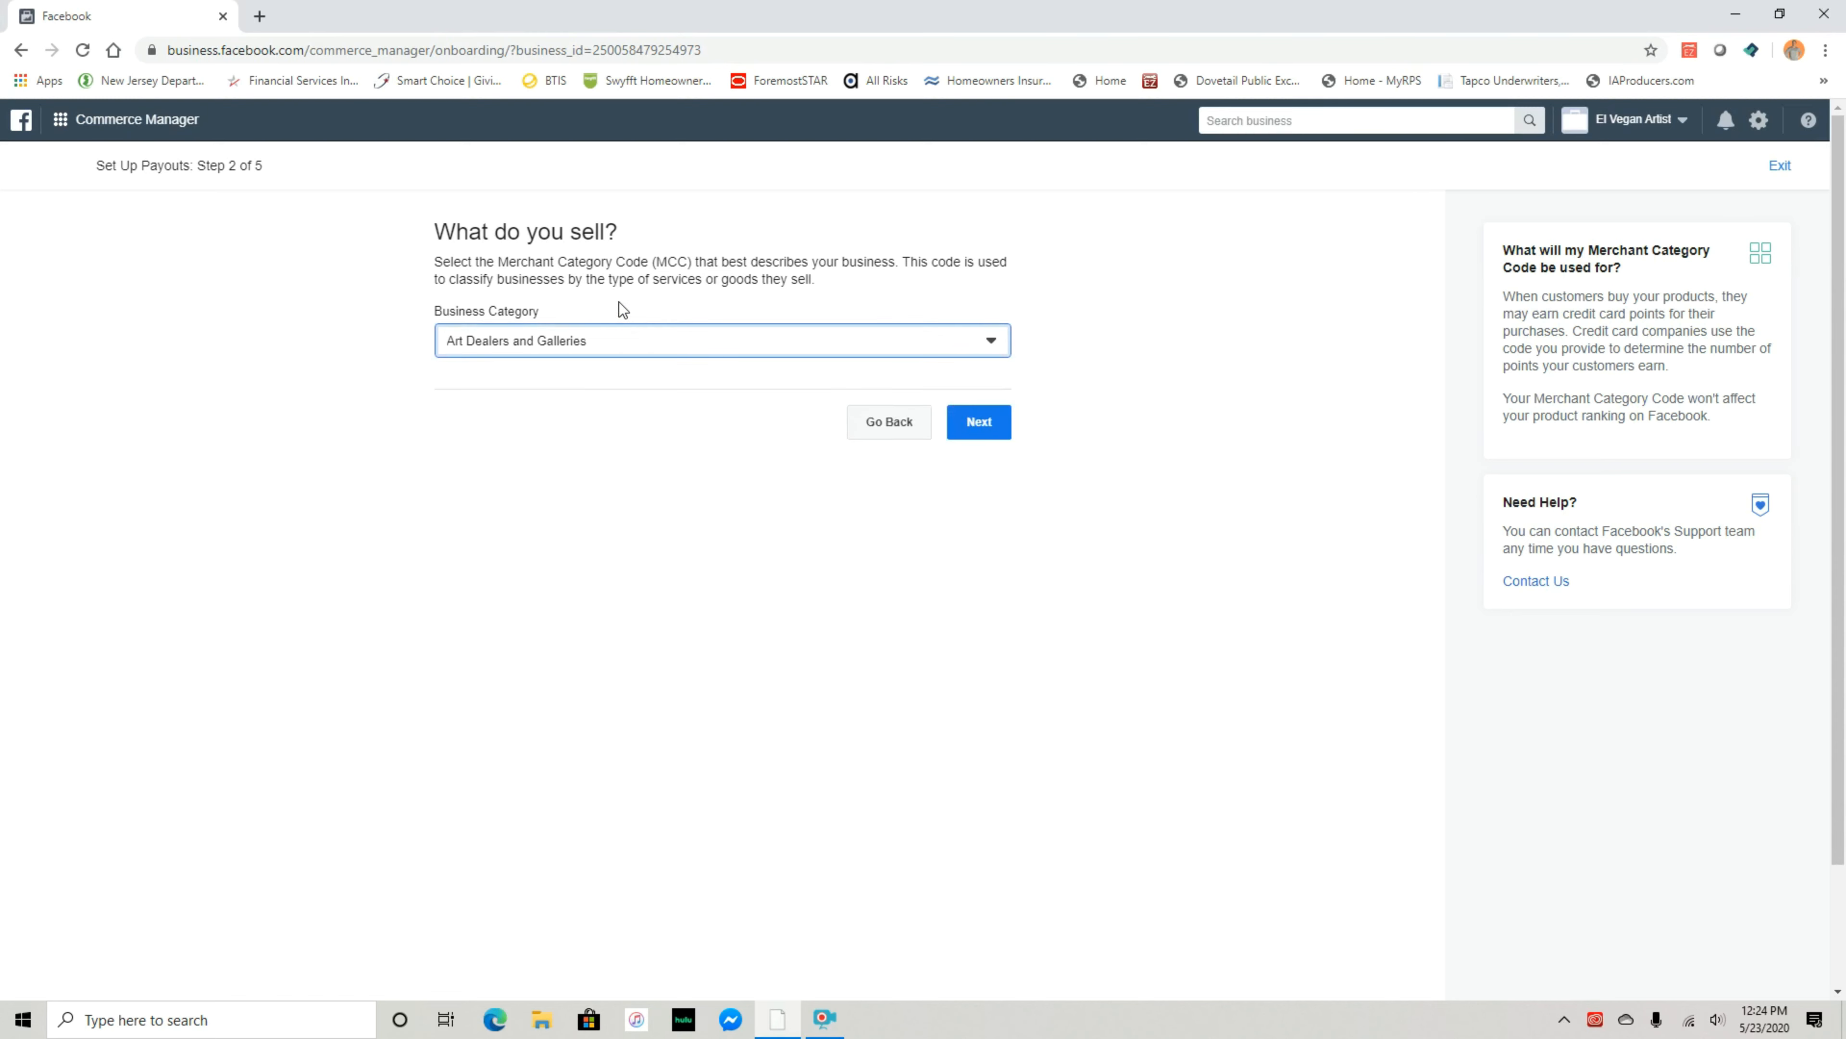
{"action": "left_click", "coordinate": [979, 422]}
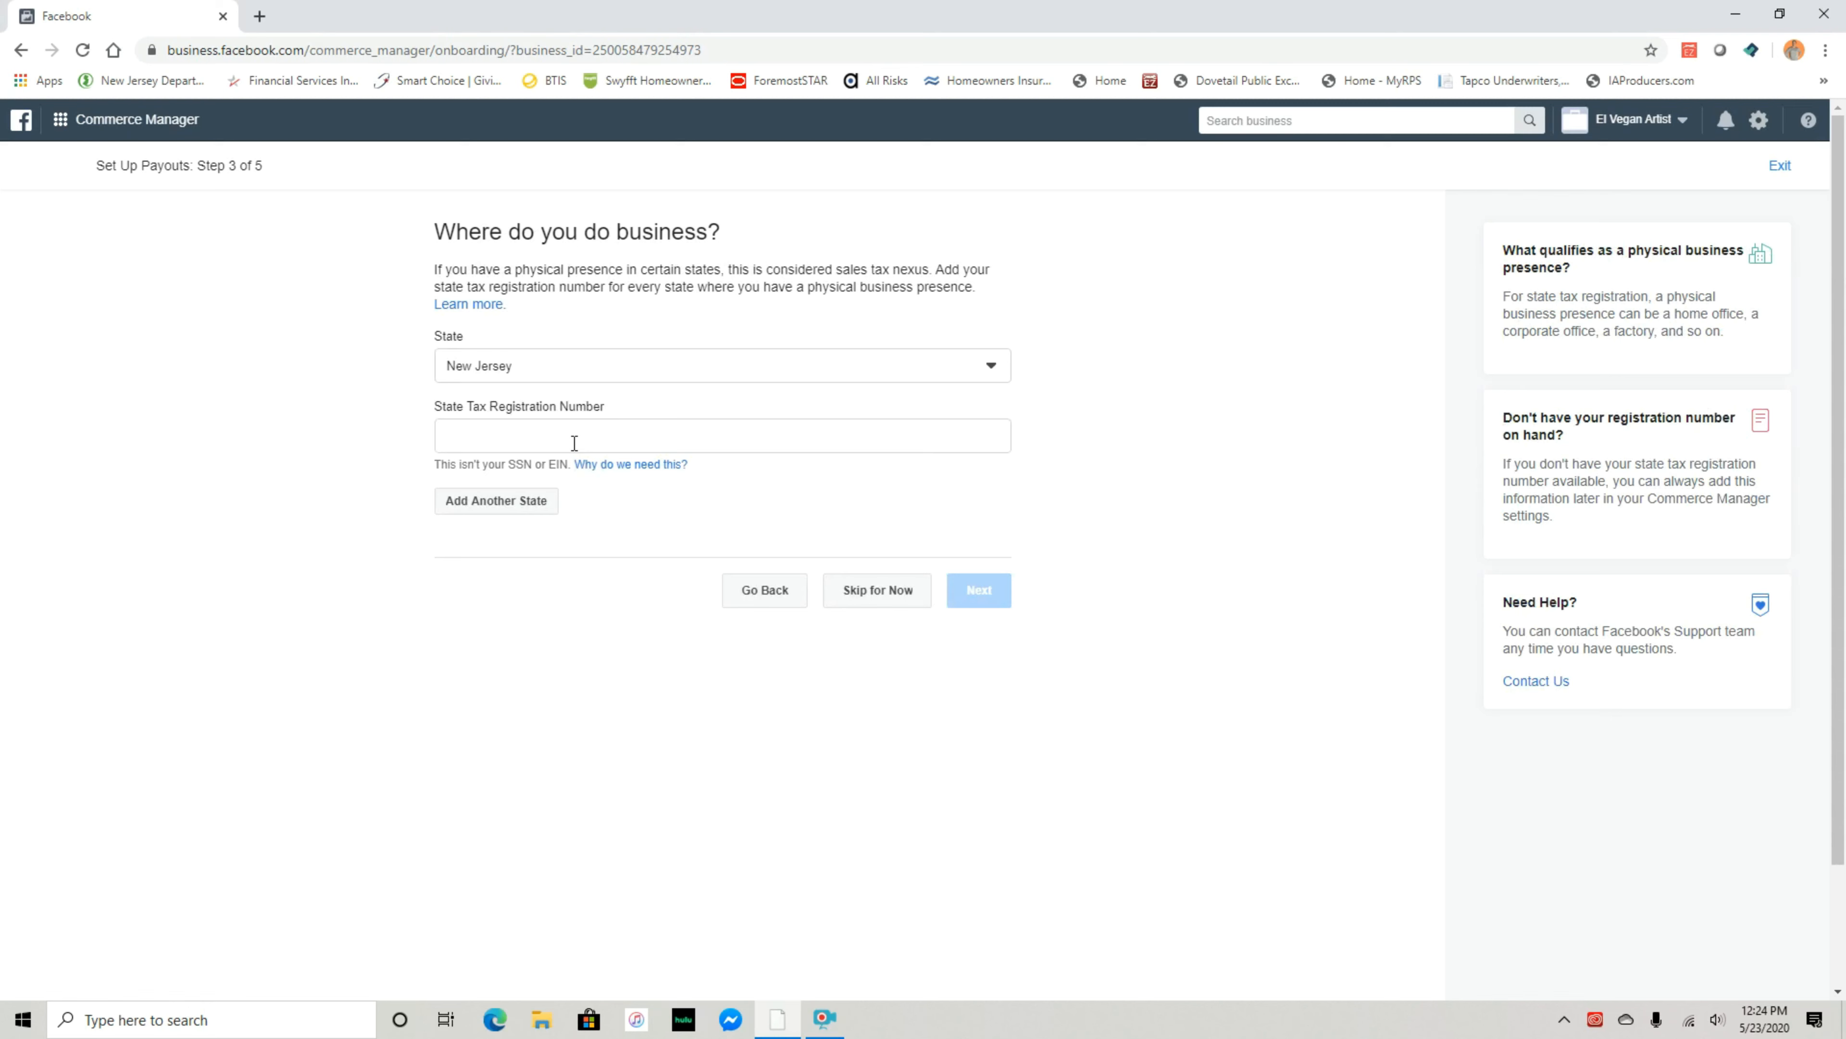
Open the 'Why do we need this?' help for the State Tax Registration Number field
{"action": "left_click", "coordinate": [548, 436]}
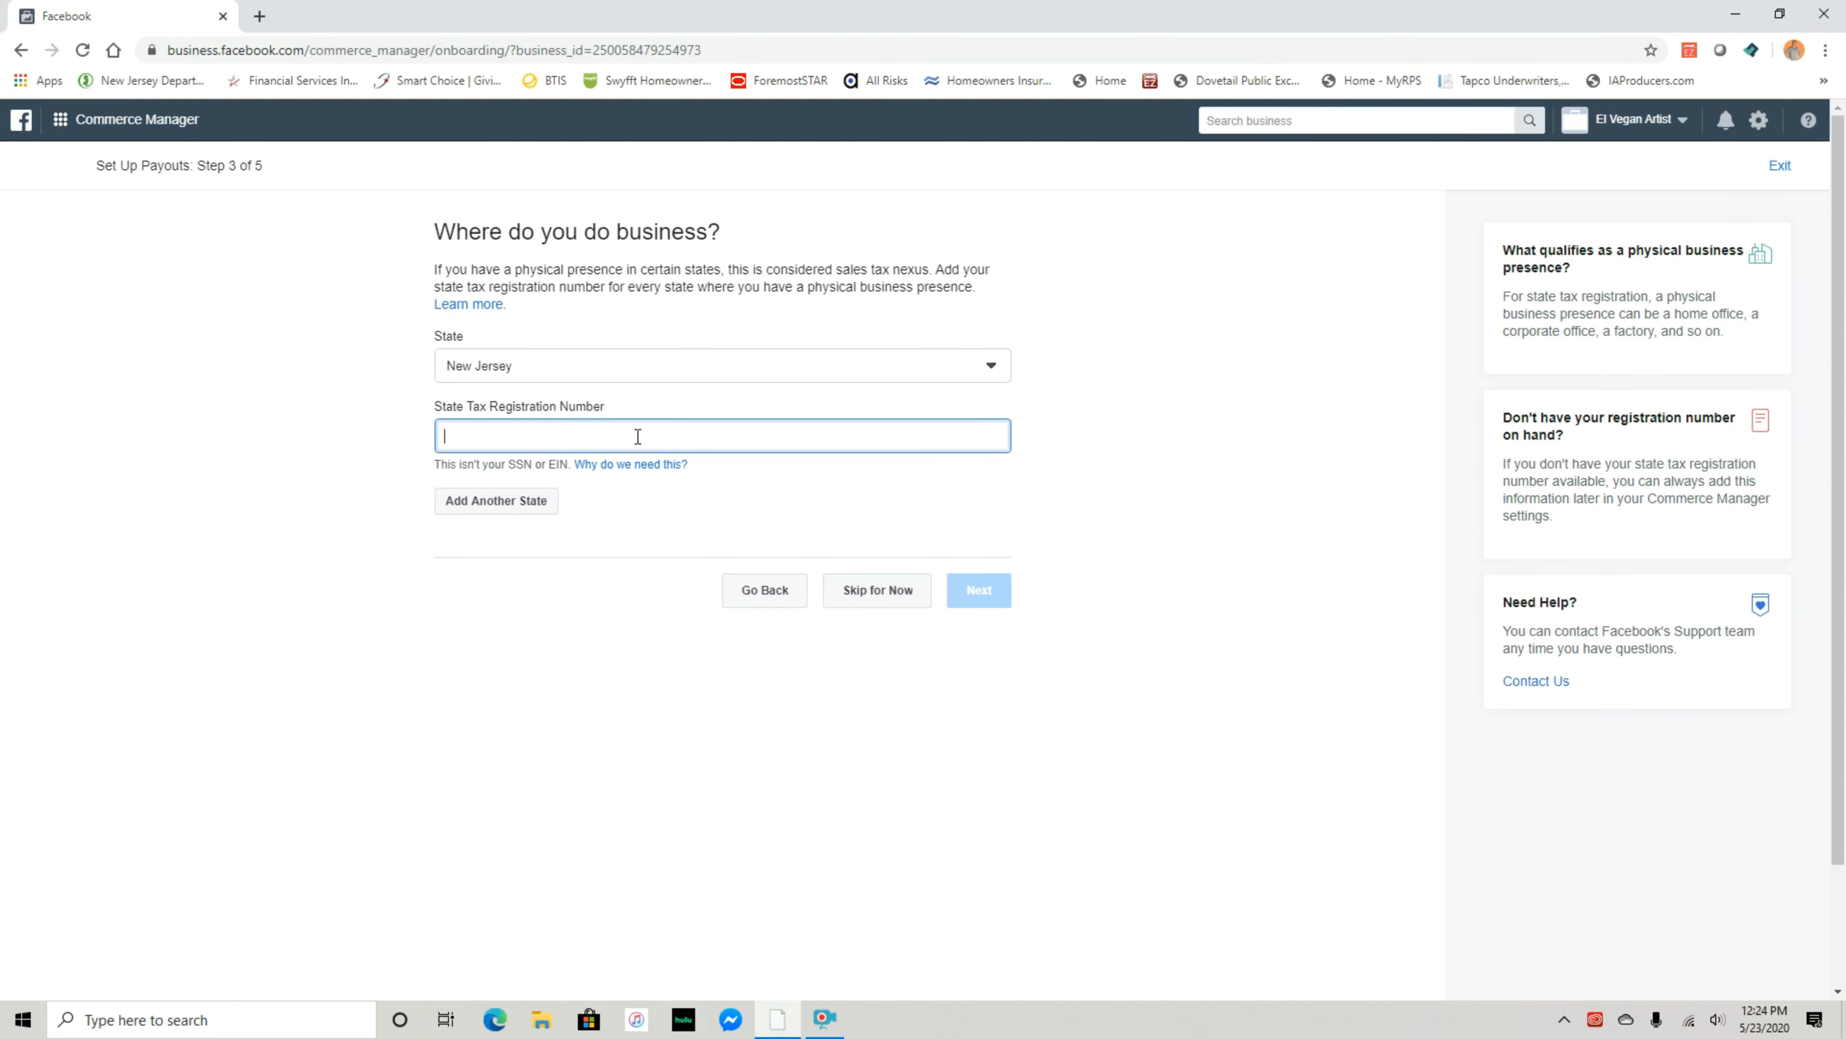
{"action": "left_click", "coordinate": [658, 465]}
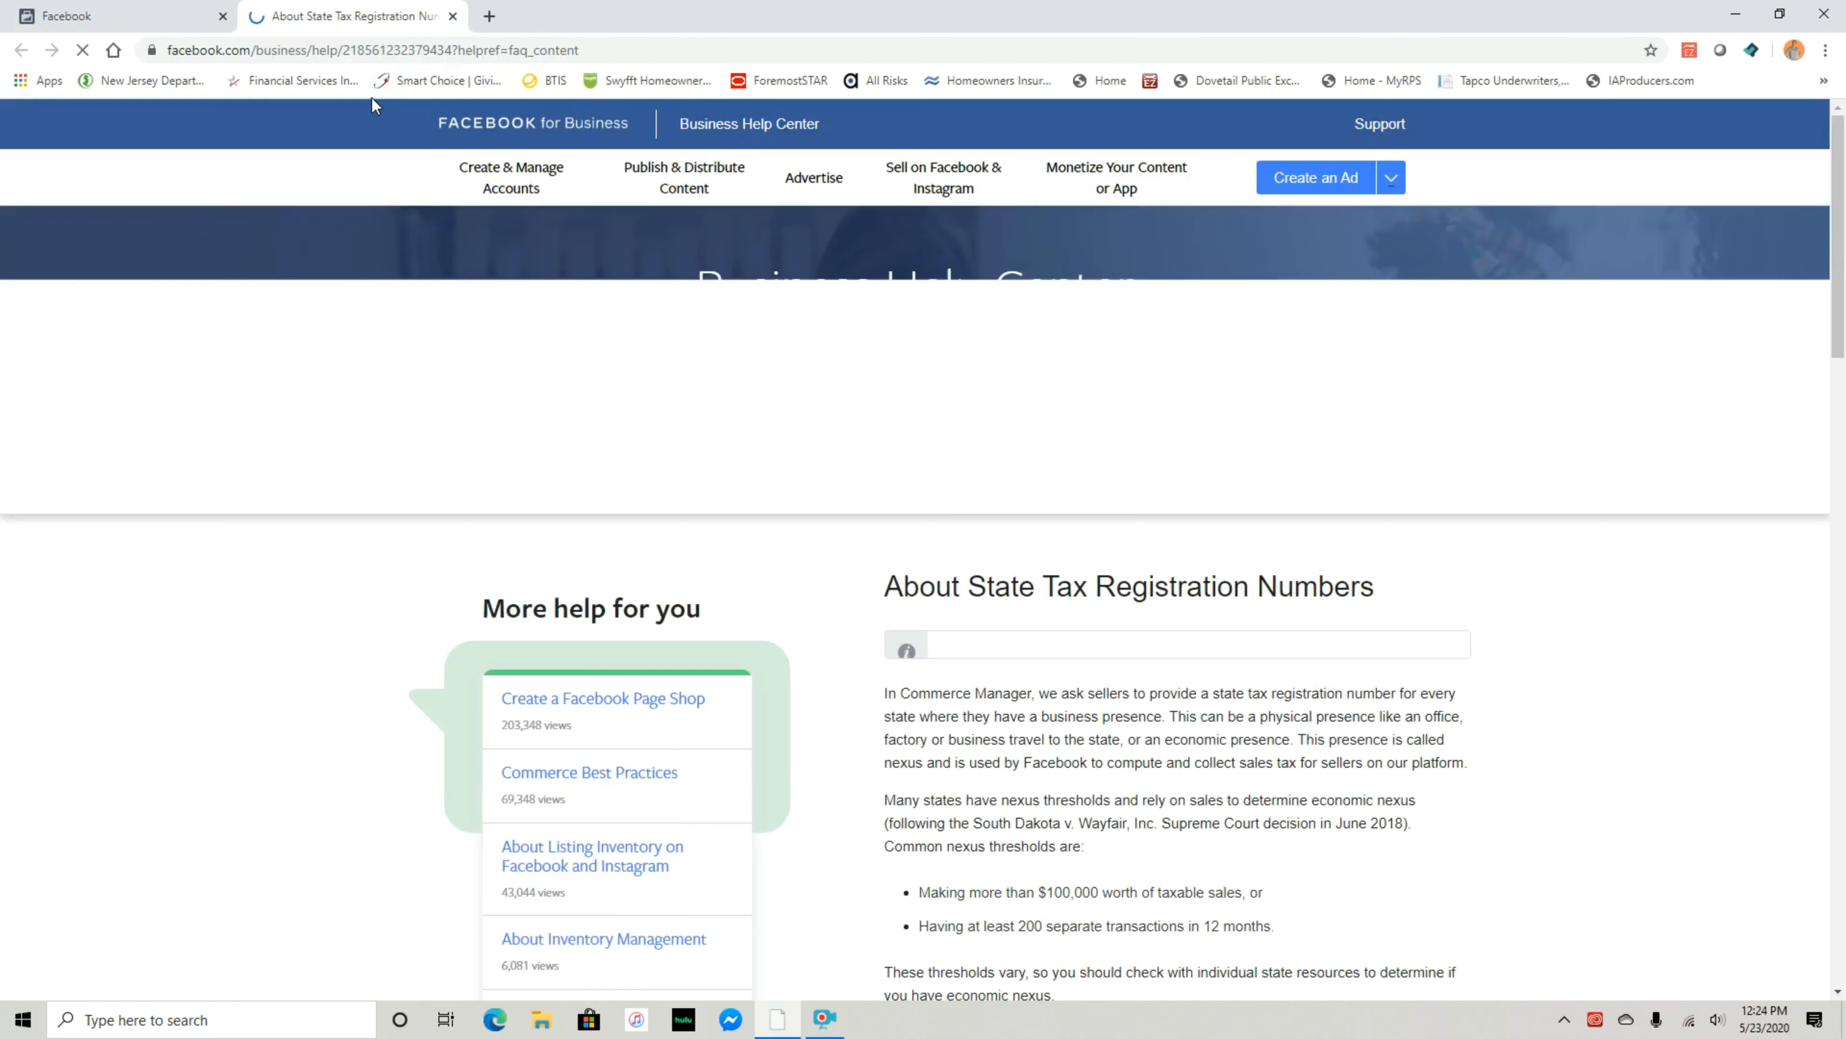
Read through the About State Tax Registration Numbers article and close its tab
{"action": "scroll", "coordinate": [974, 618], "scroll_direction": "down", "scroll_amount": 3}
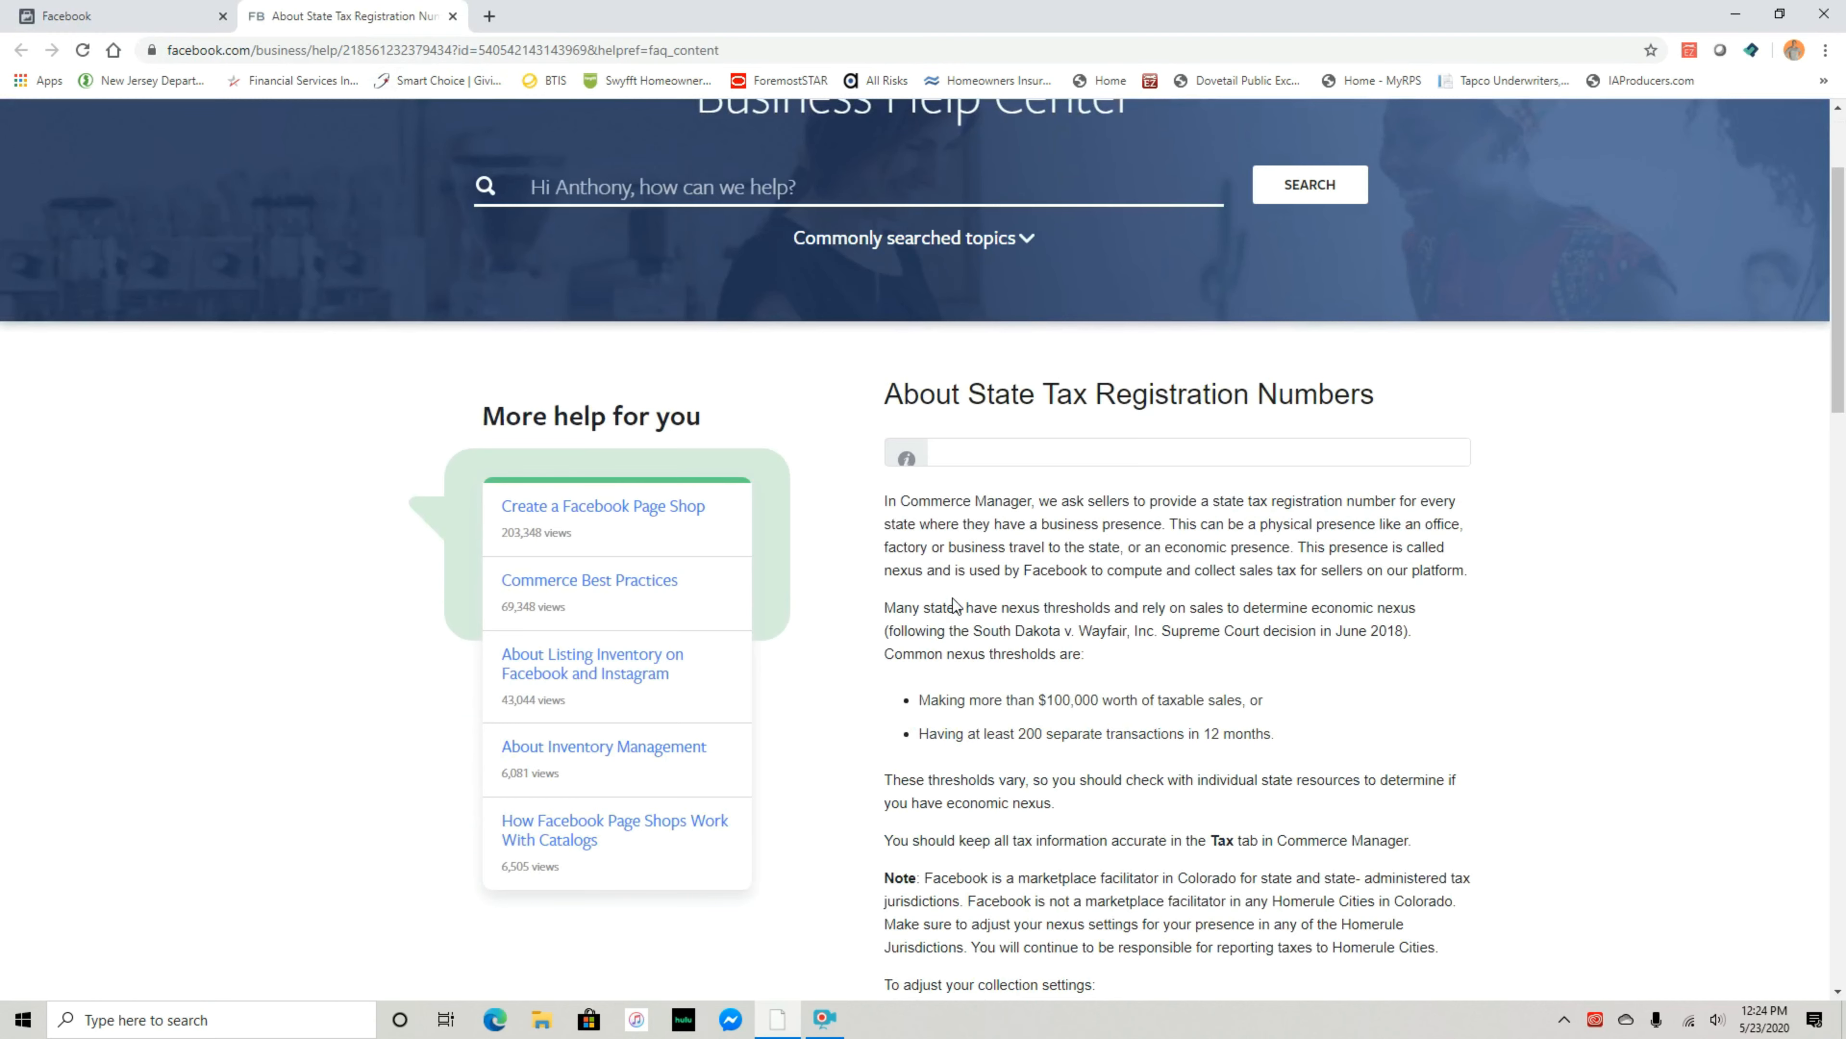
{"action": "scroll", "coordinate": [955, 604], "scroll_direction": "down", "scroll_amount": 1}
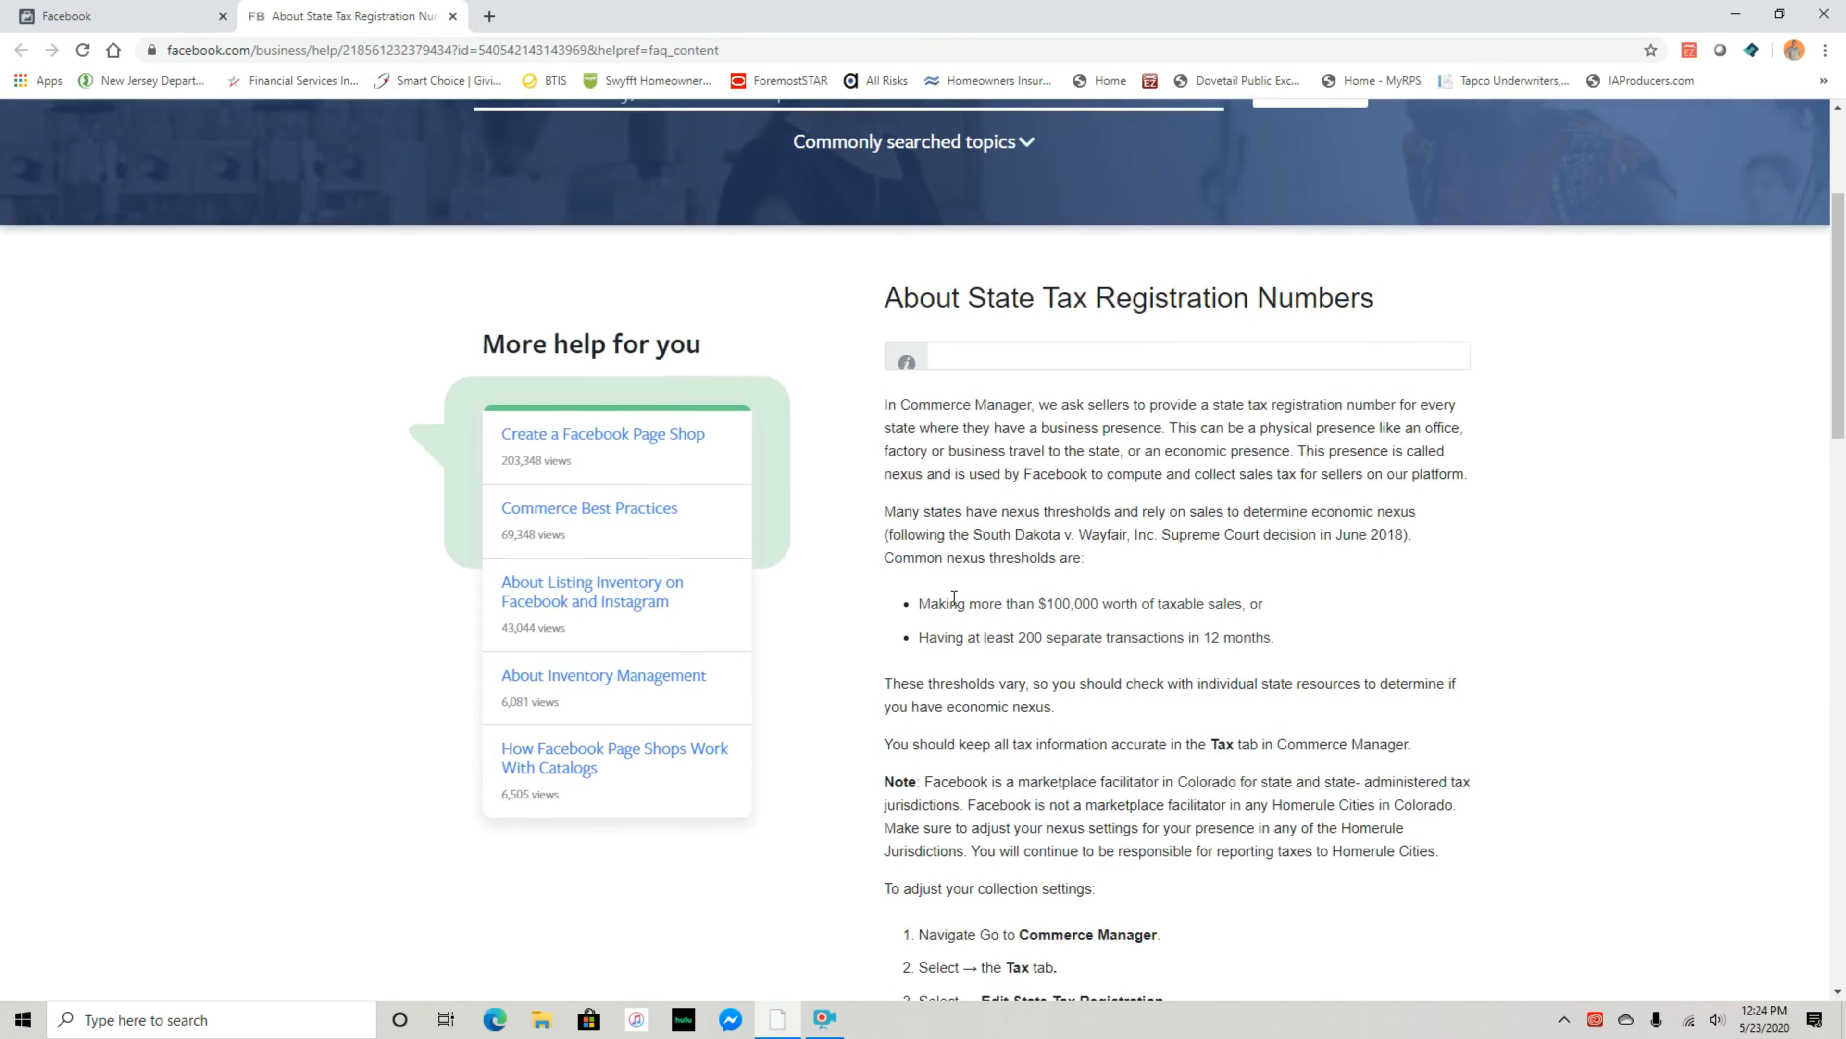
{"action": "scroll", "coordinate": [954, 597], "scroll_direction": "down", "scroll_amount": 1}
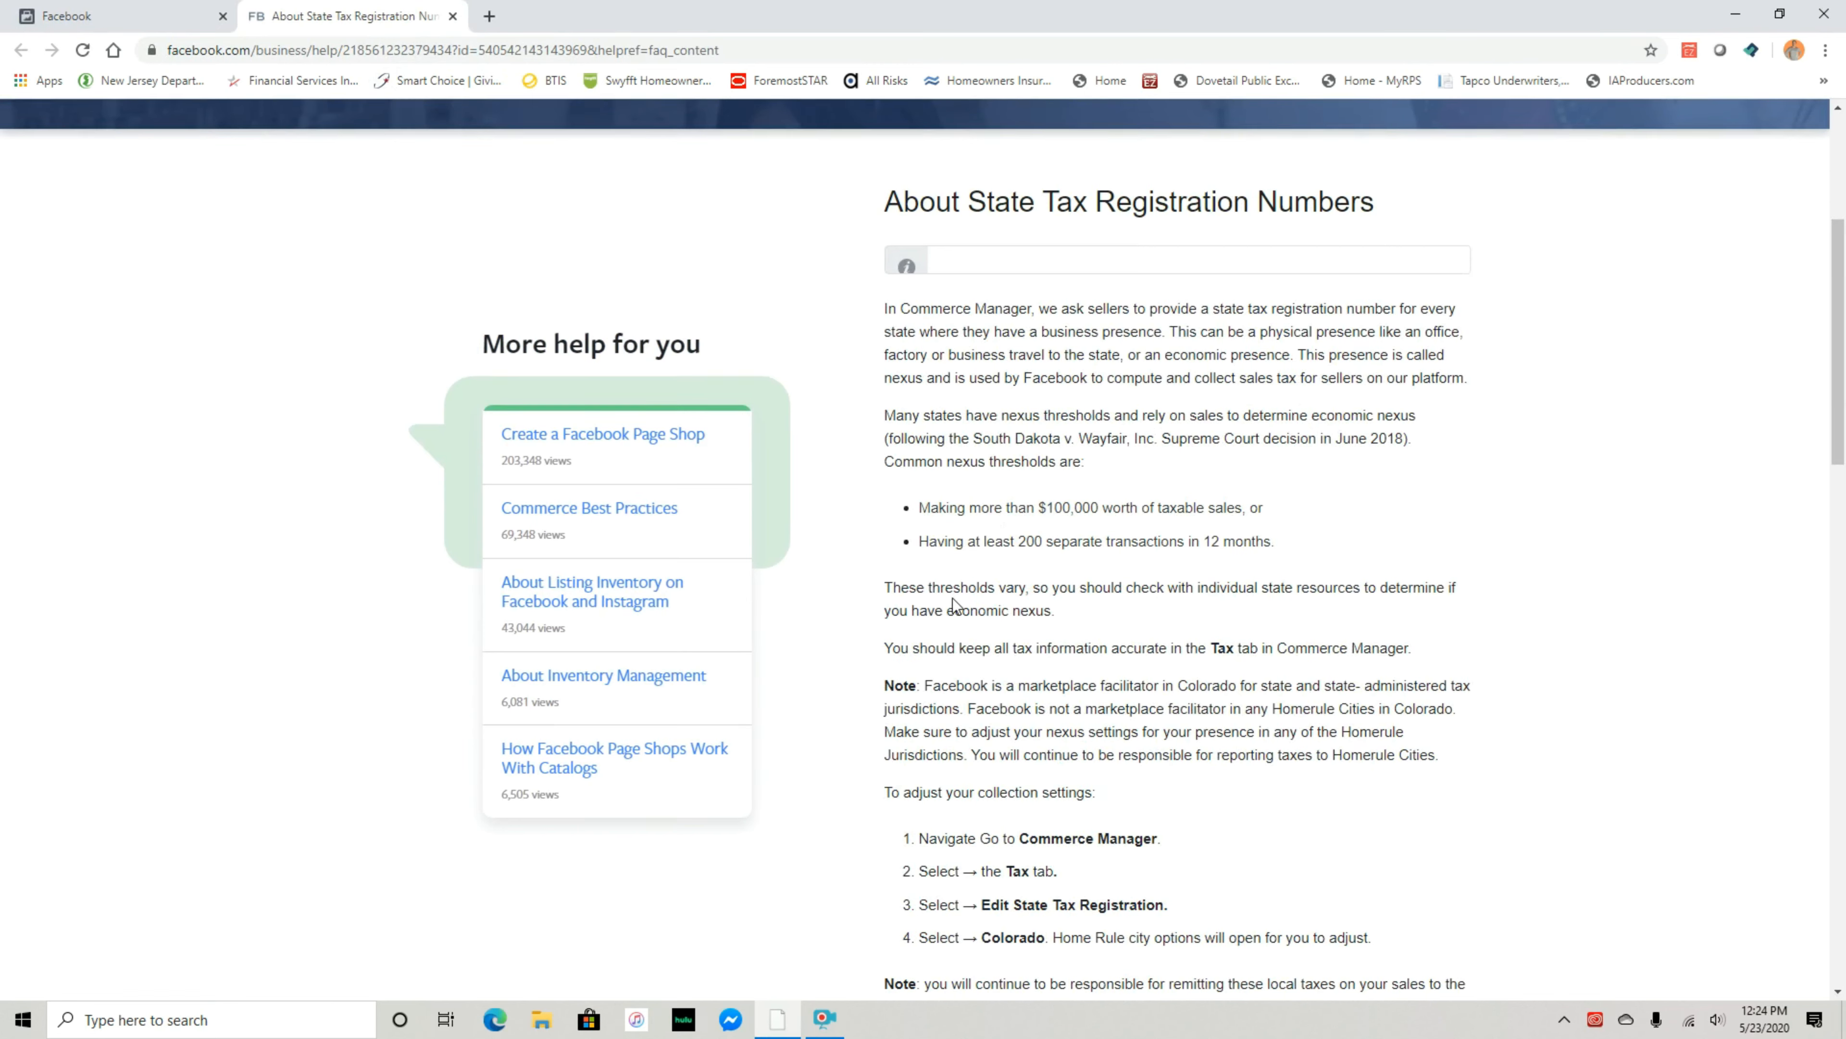
{"action": "scroll", "coordinate": [955, 604], "scroll_direction": "down", "scroll_amount": 1}
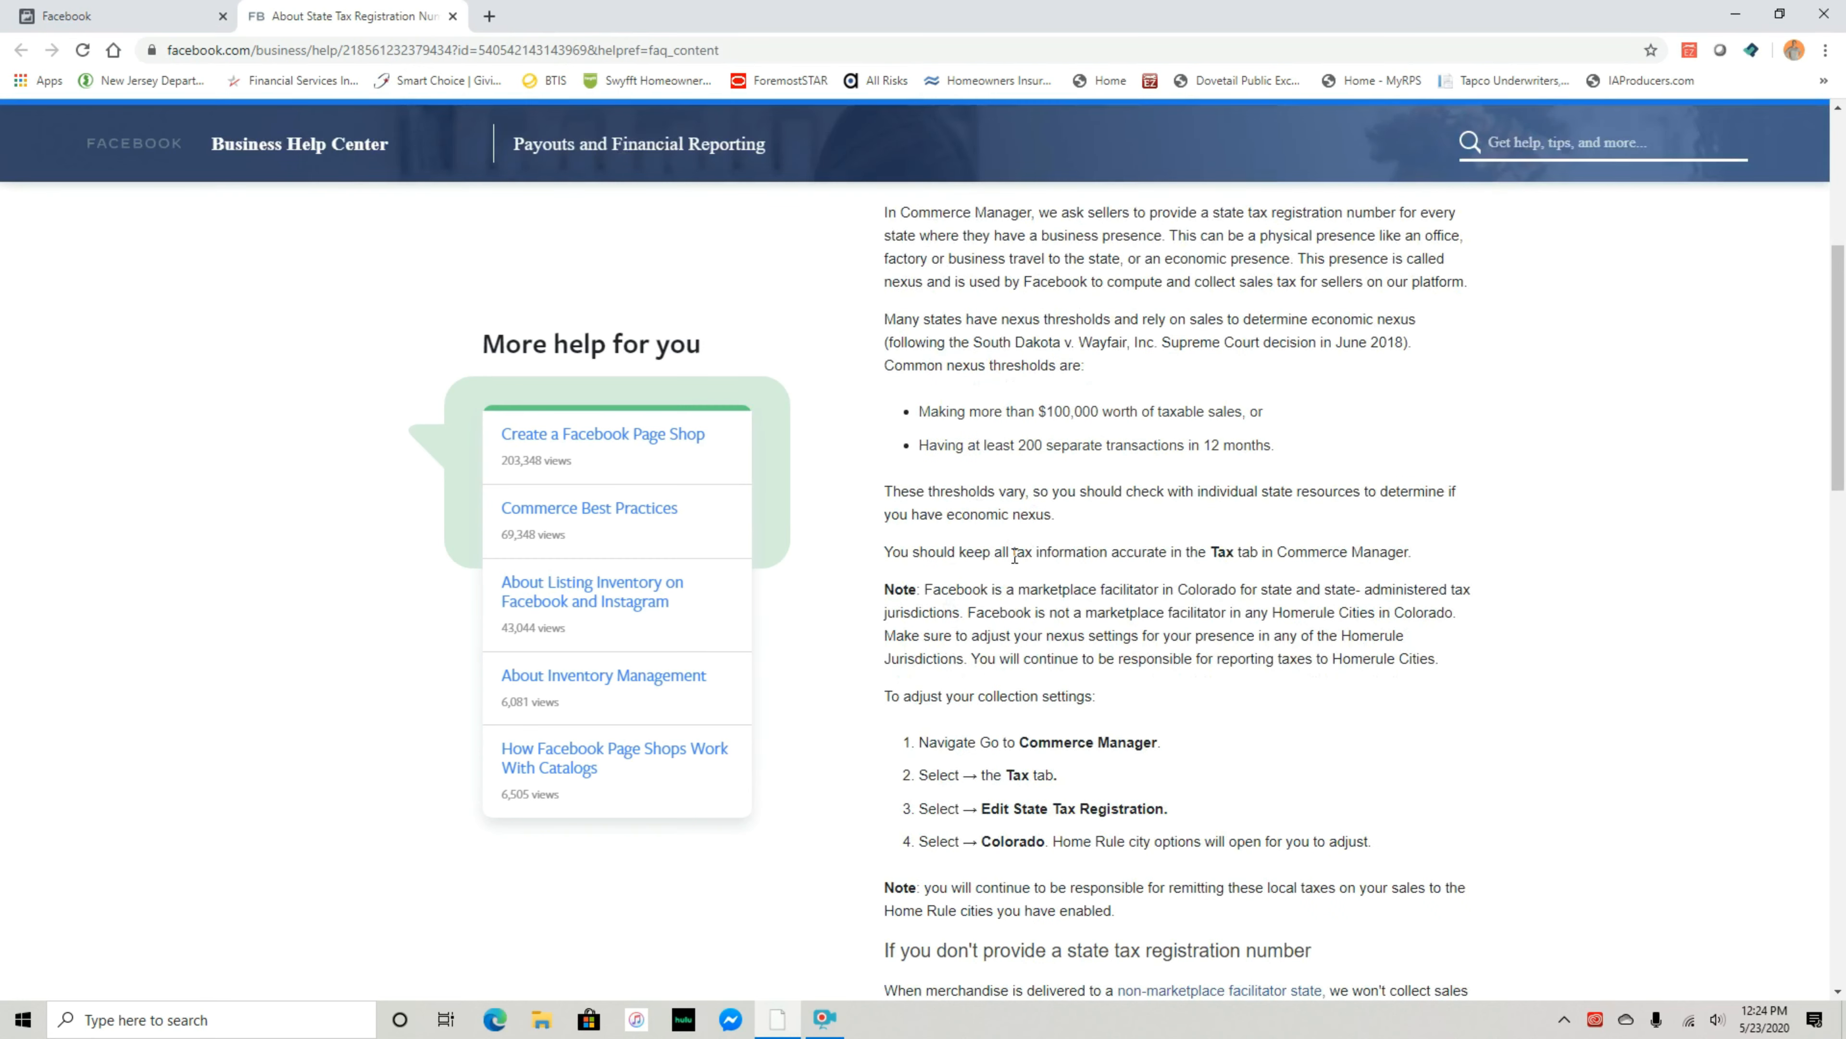
{"action": "scroll", "coordinate": [1014, 555], "scroll_direction": "down", "scroll_amount": 1}
{"action": "scroll", "coordinate": [1015, 555], "scroll_direction": "down", "scroll_amount": 1}
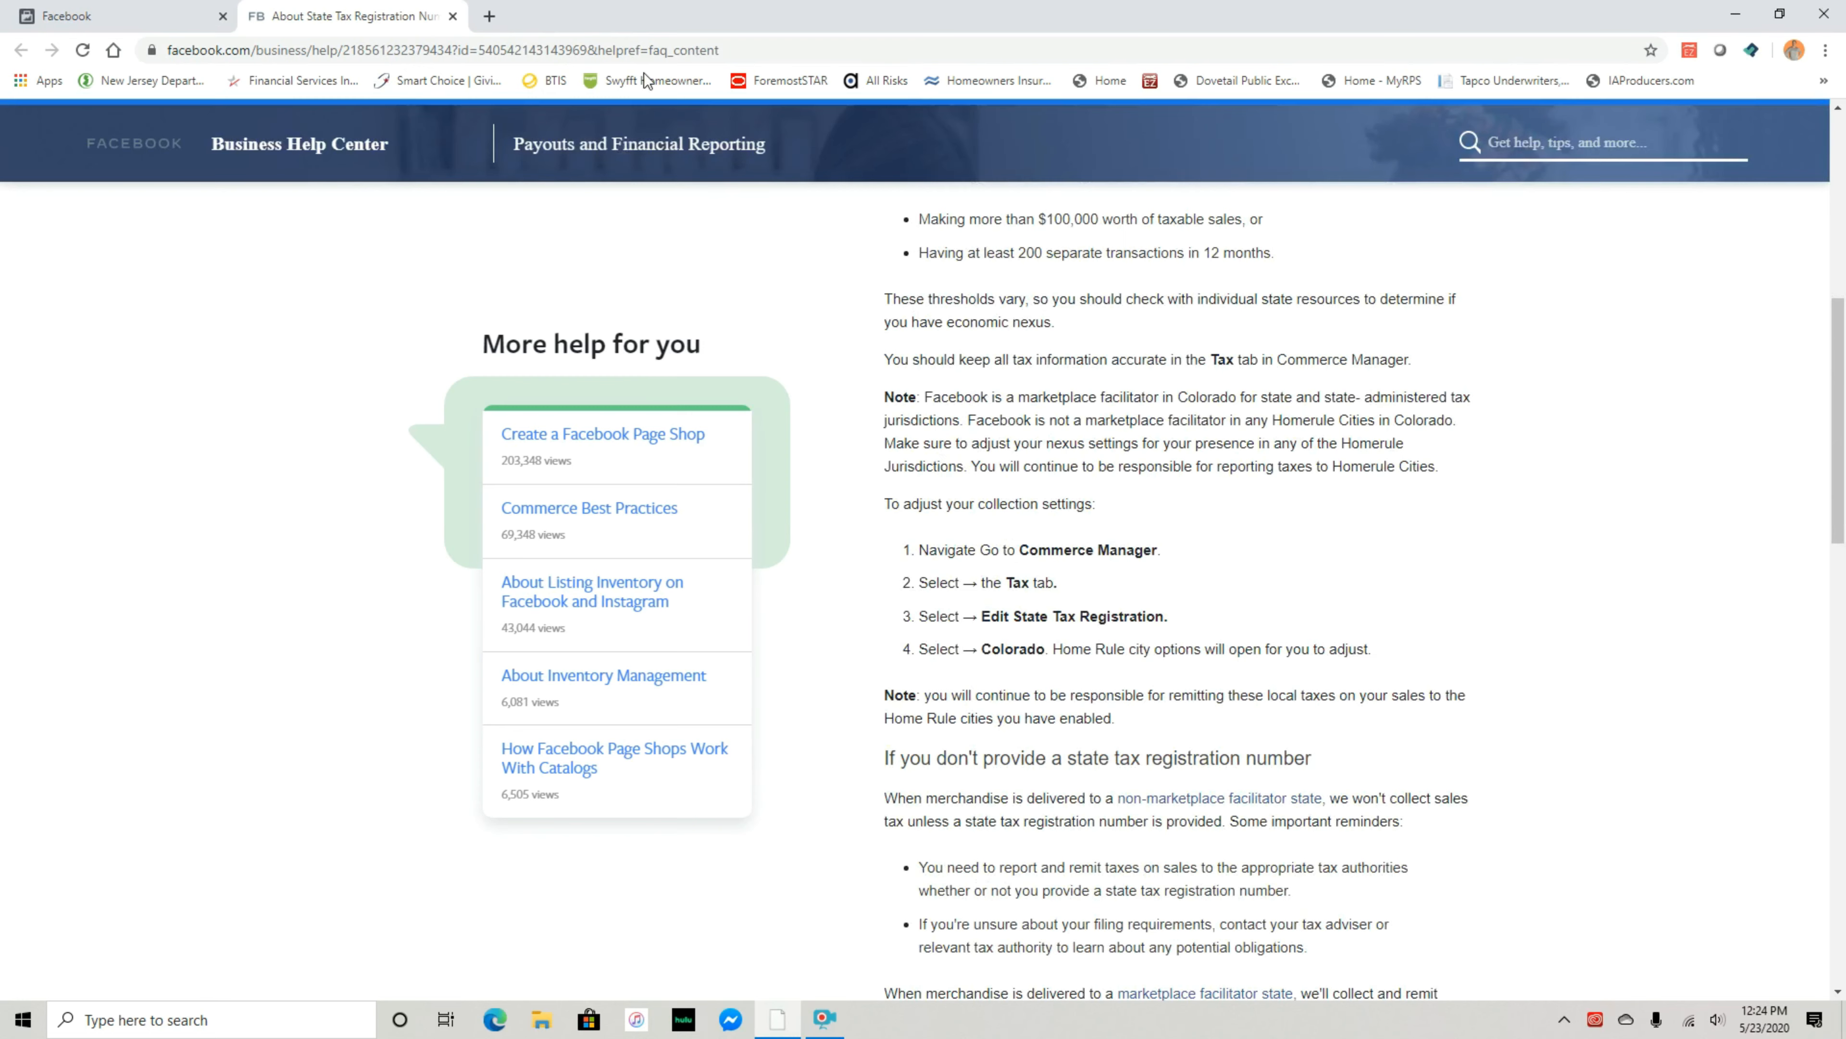
{"action": "left_click", "coordinate": [452, 16]}
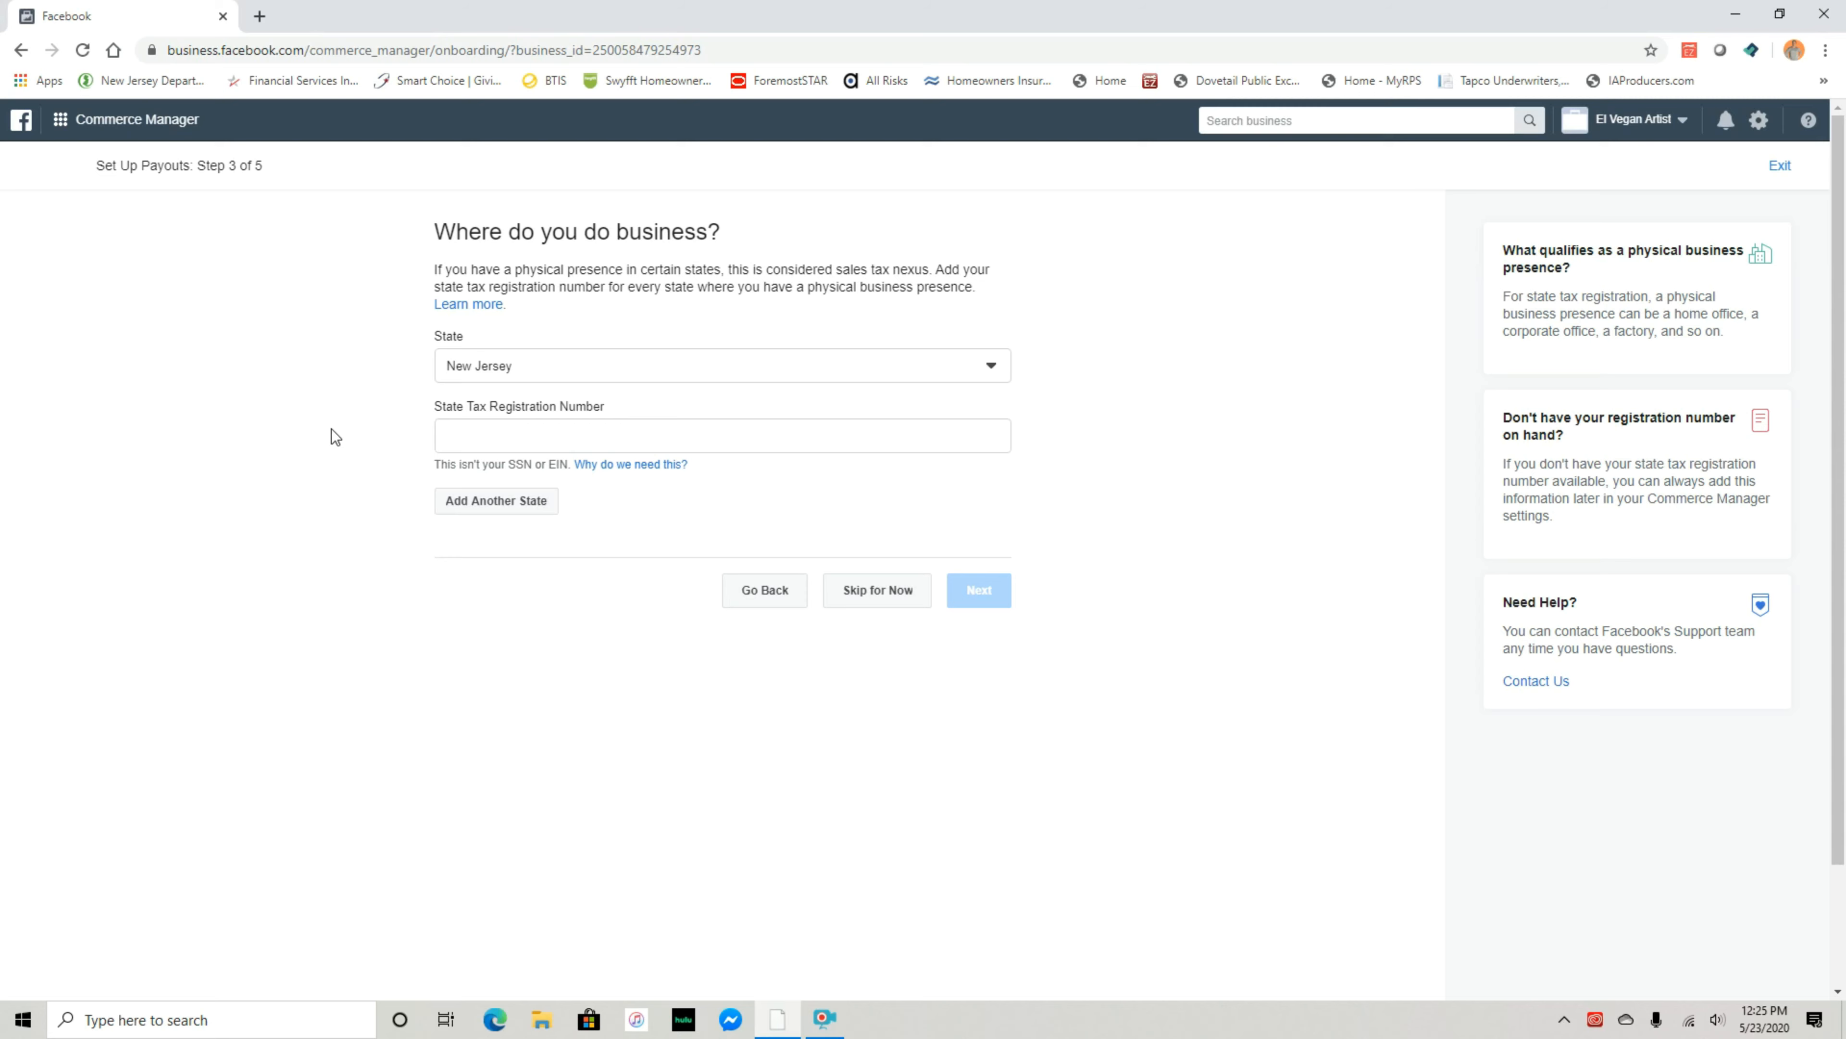
Skip the state tax registration number for now
{"action": "left_click", "coordinate": [878, 602]}
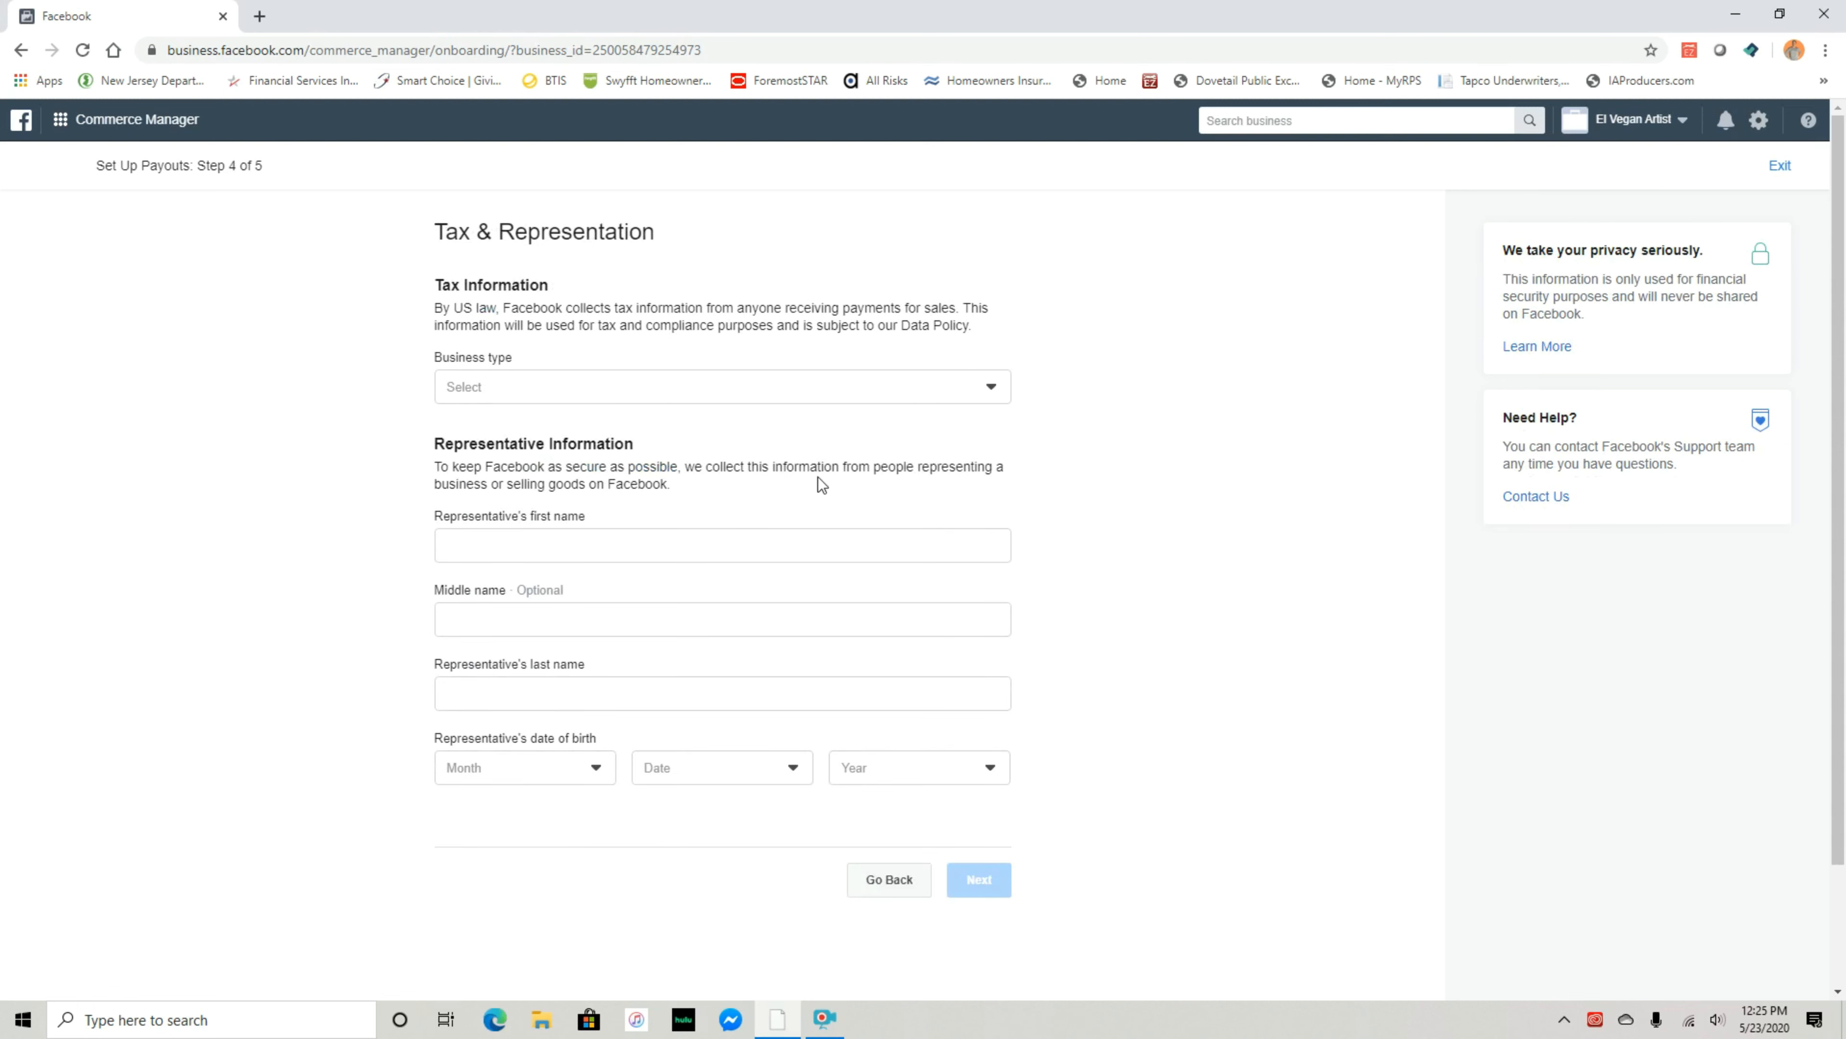
Set the business type to Individual
{"action": "left_click", "coordinate": [594, 393]}
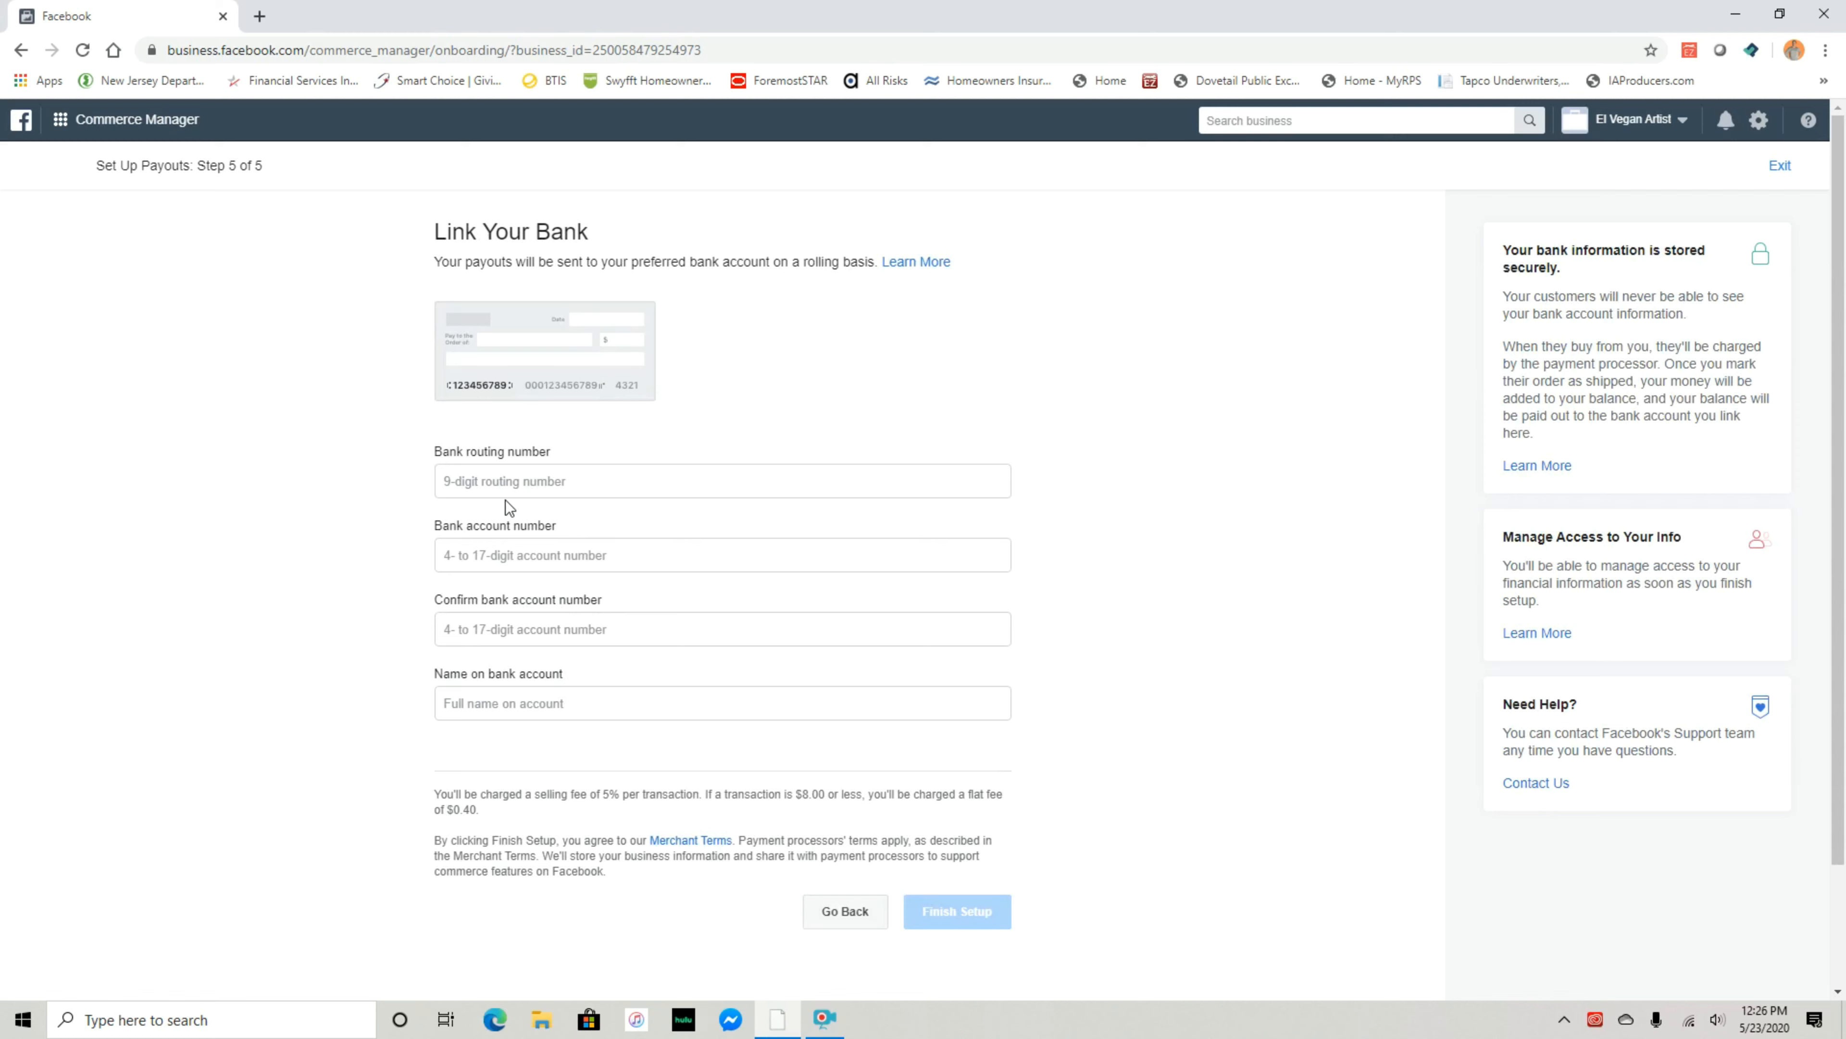
{"action": "left_click", "coordinate": [502, 485]}
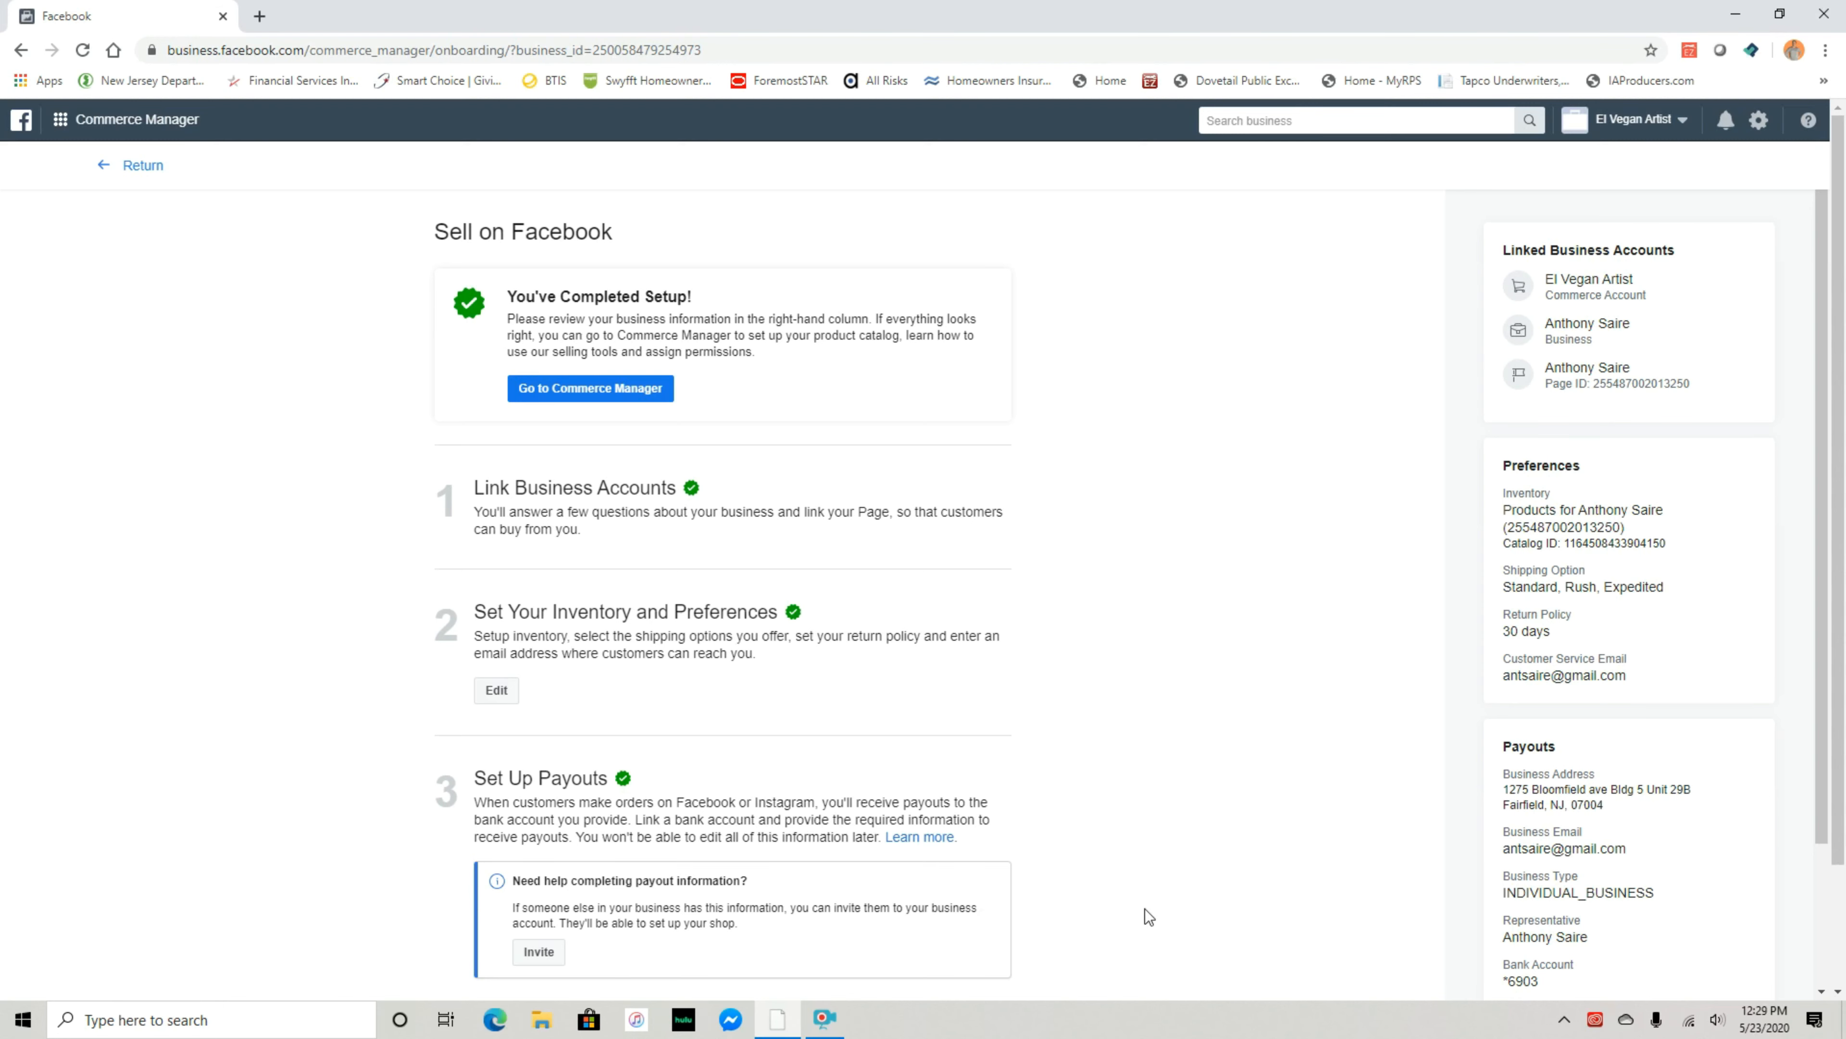
Review the completed setup summary and go to the Commerce Manager home page
{"action": "scroll", "coordinate": [1236, 858], "scroll_direction": "down", "scroll_amount": 2}
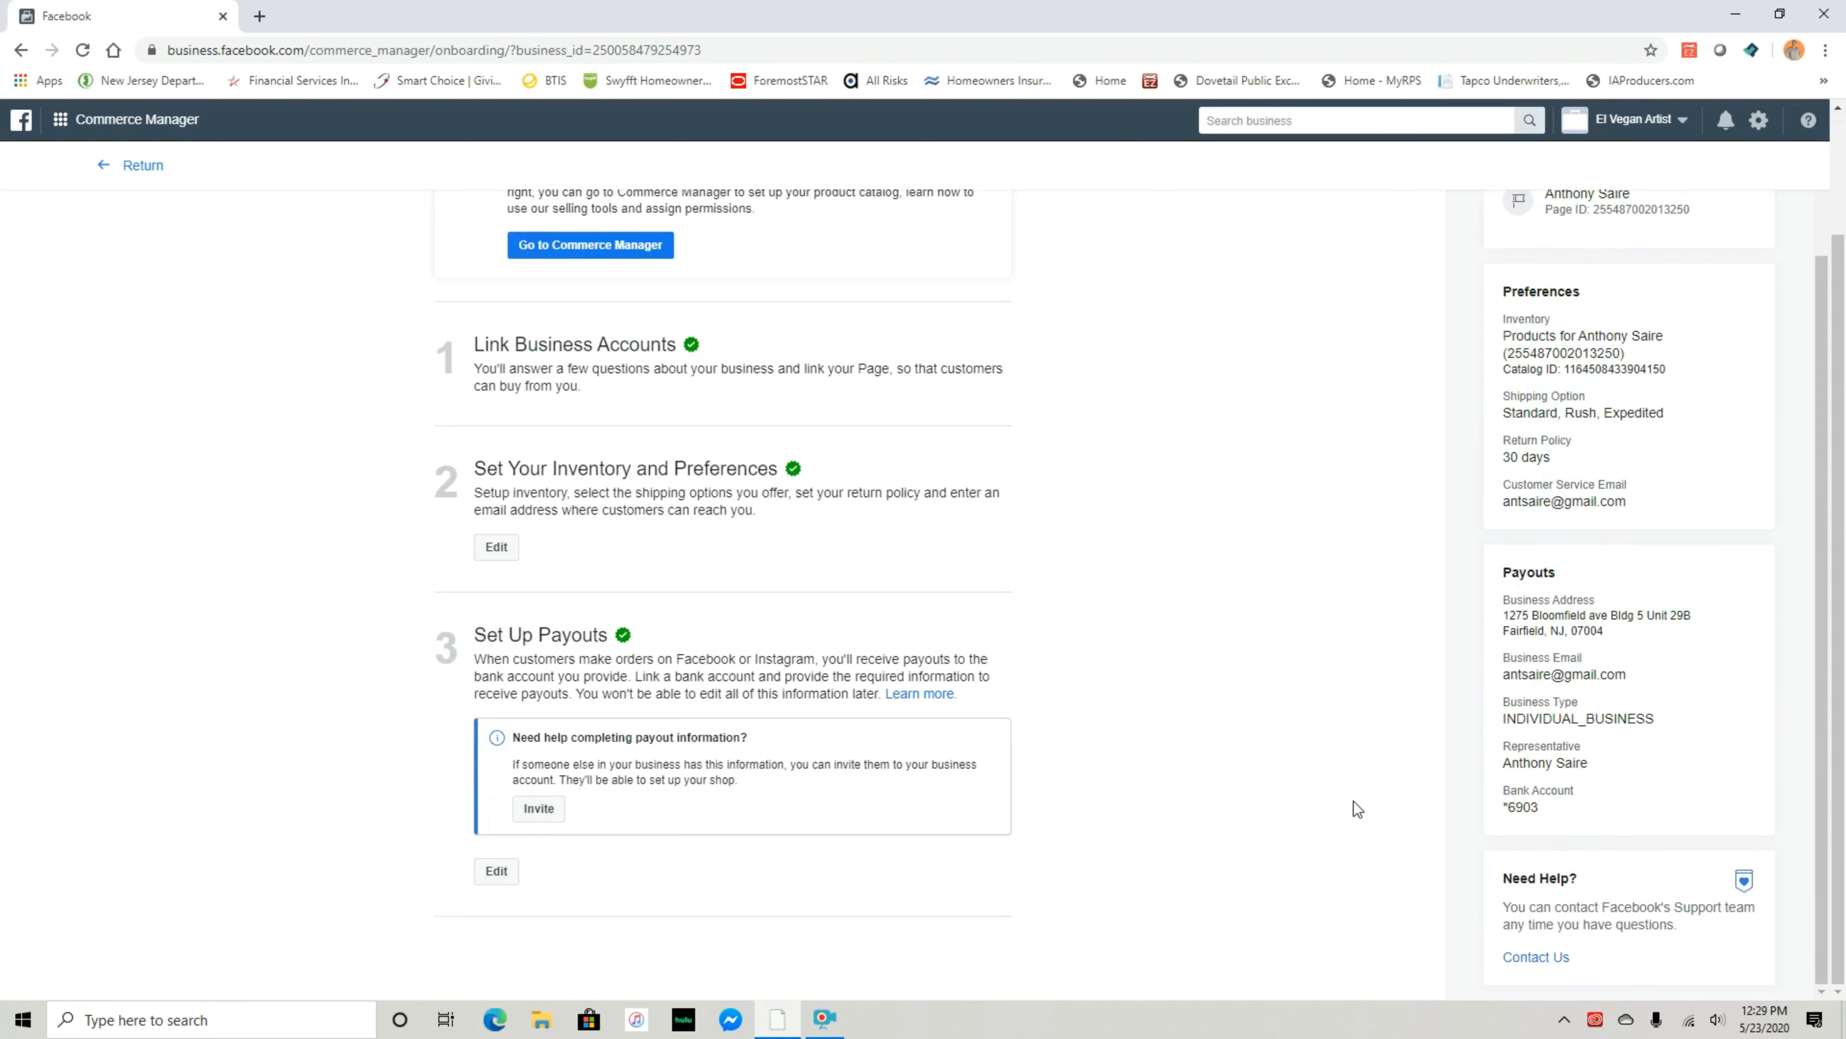
{"action": "scroll", "coordinate": [1228, 806], "scroll_direction": "up", "scroll_amount": 2}
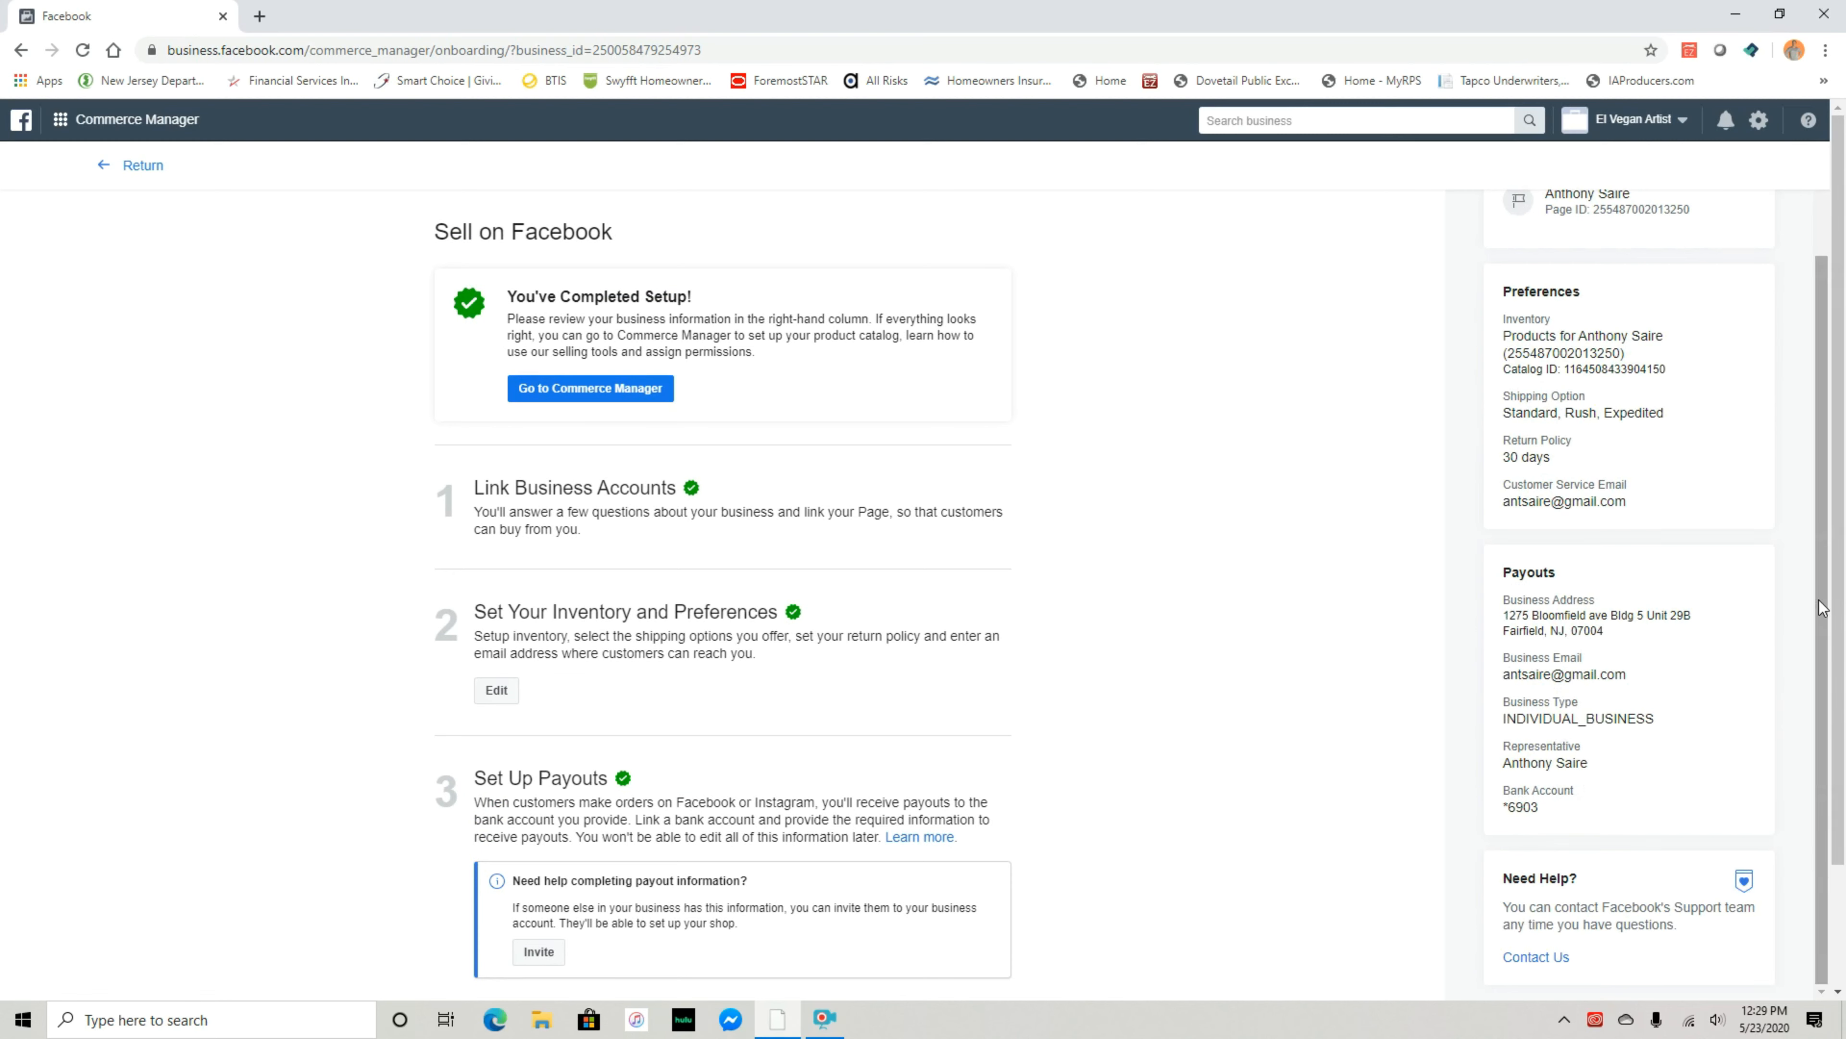
{"action": "scroll", "coordinate": [1821, 608], "scroll_direction": "up", "scroll_amount": 3}
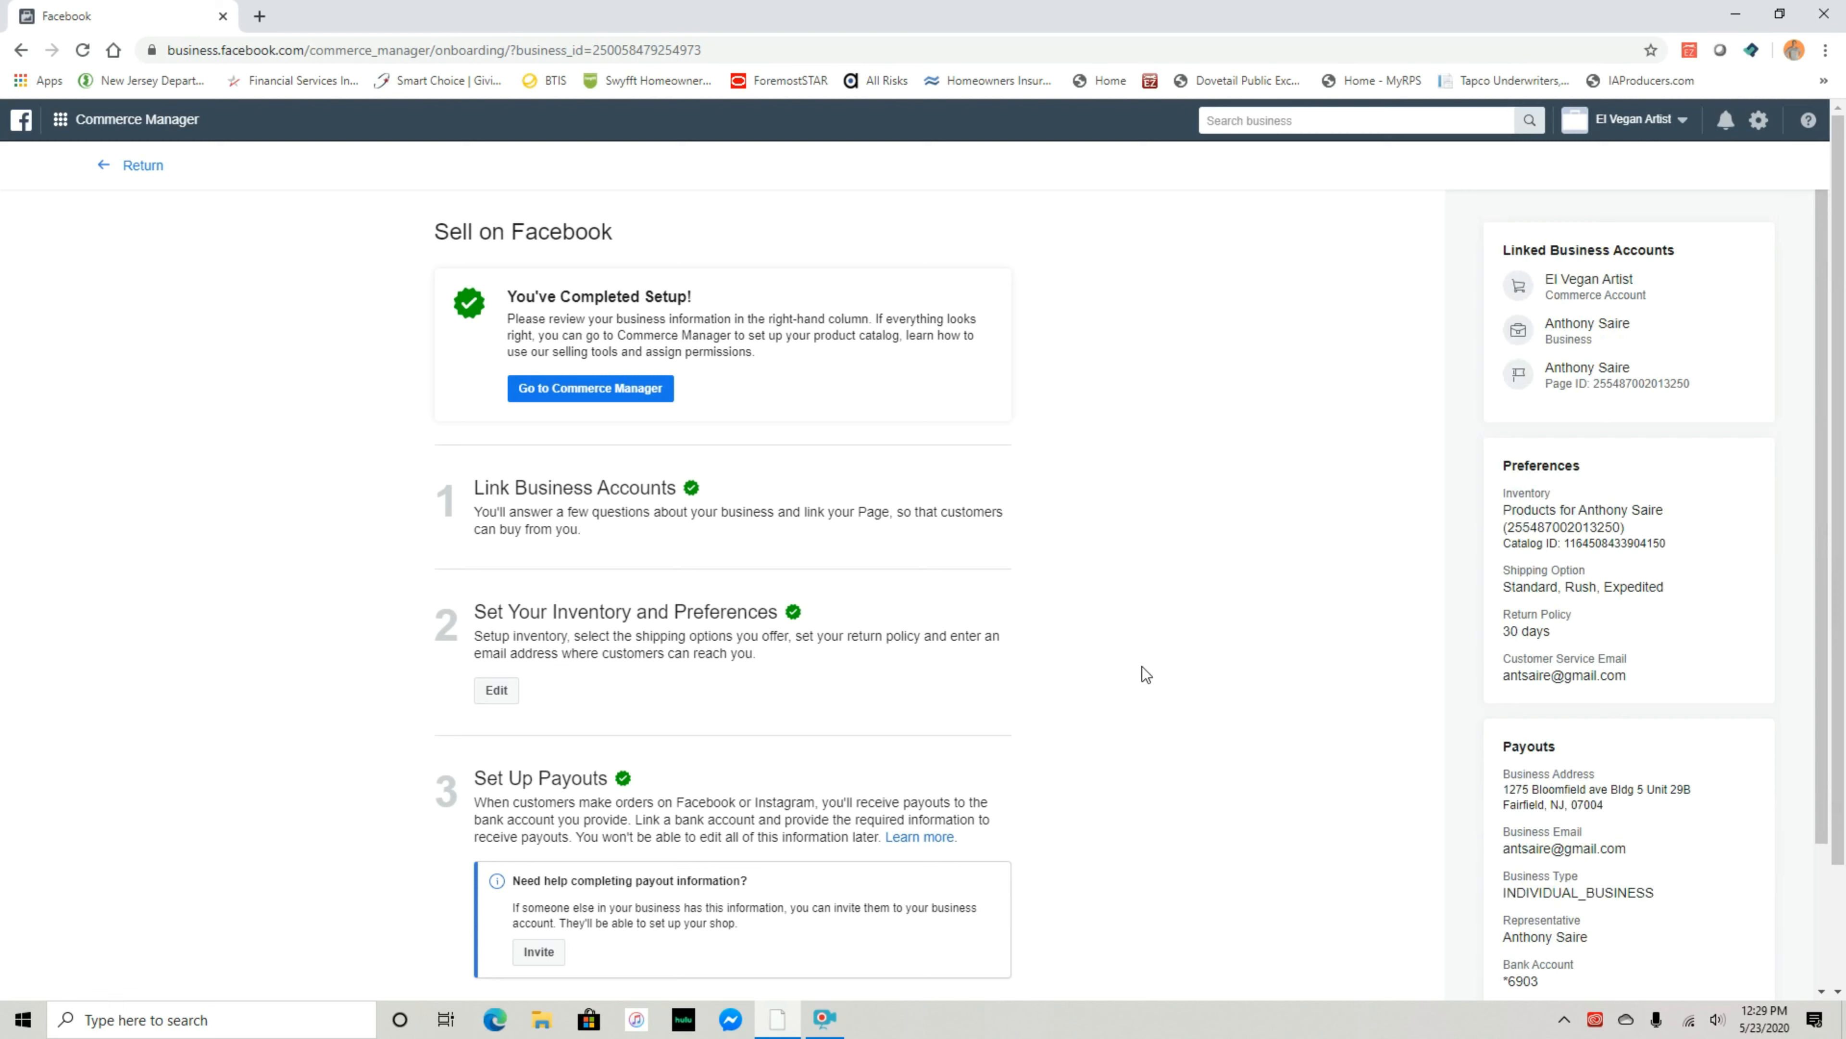
{"action": "left_click", "coordinate": [590, 393]}
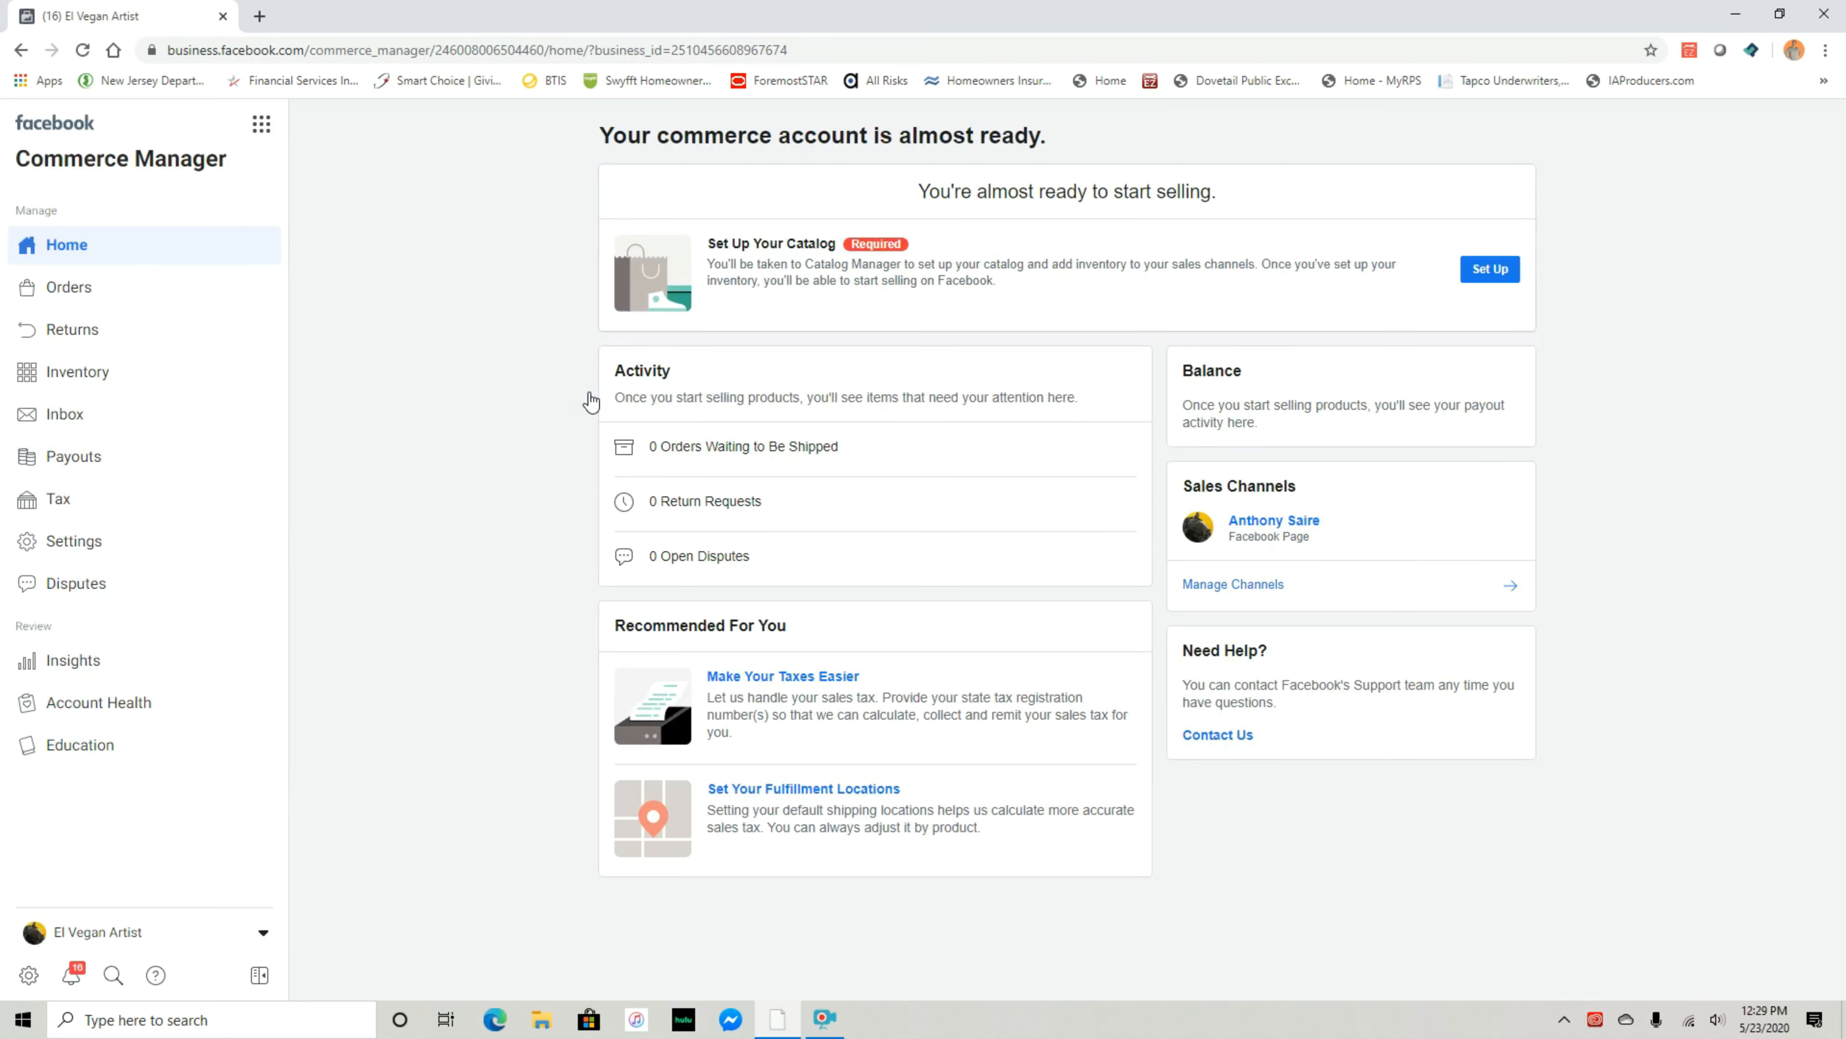